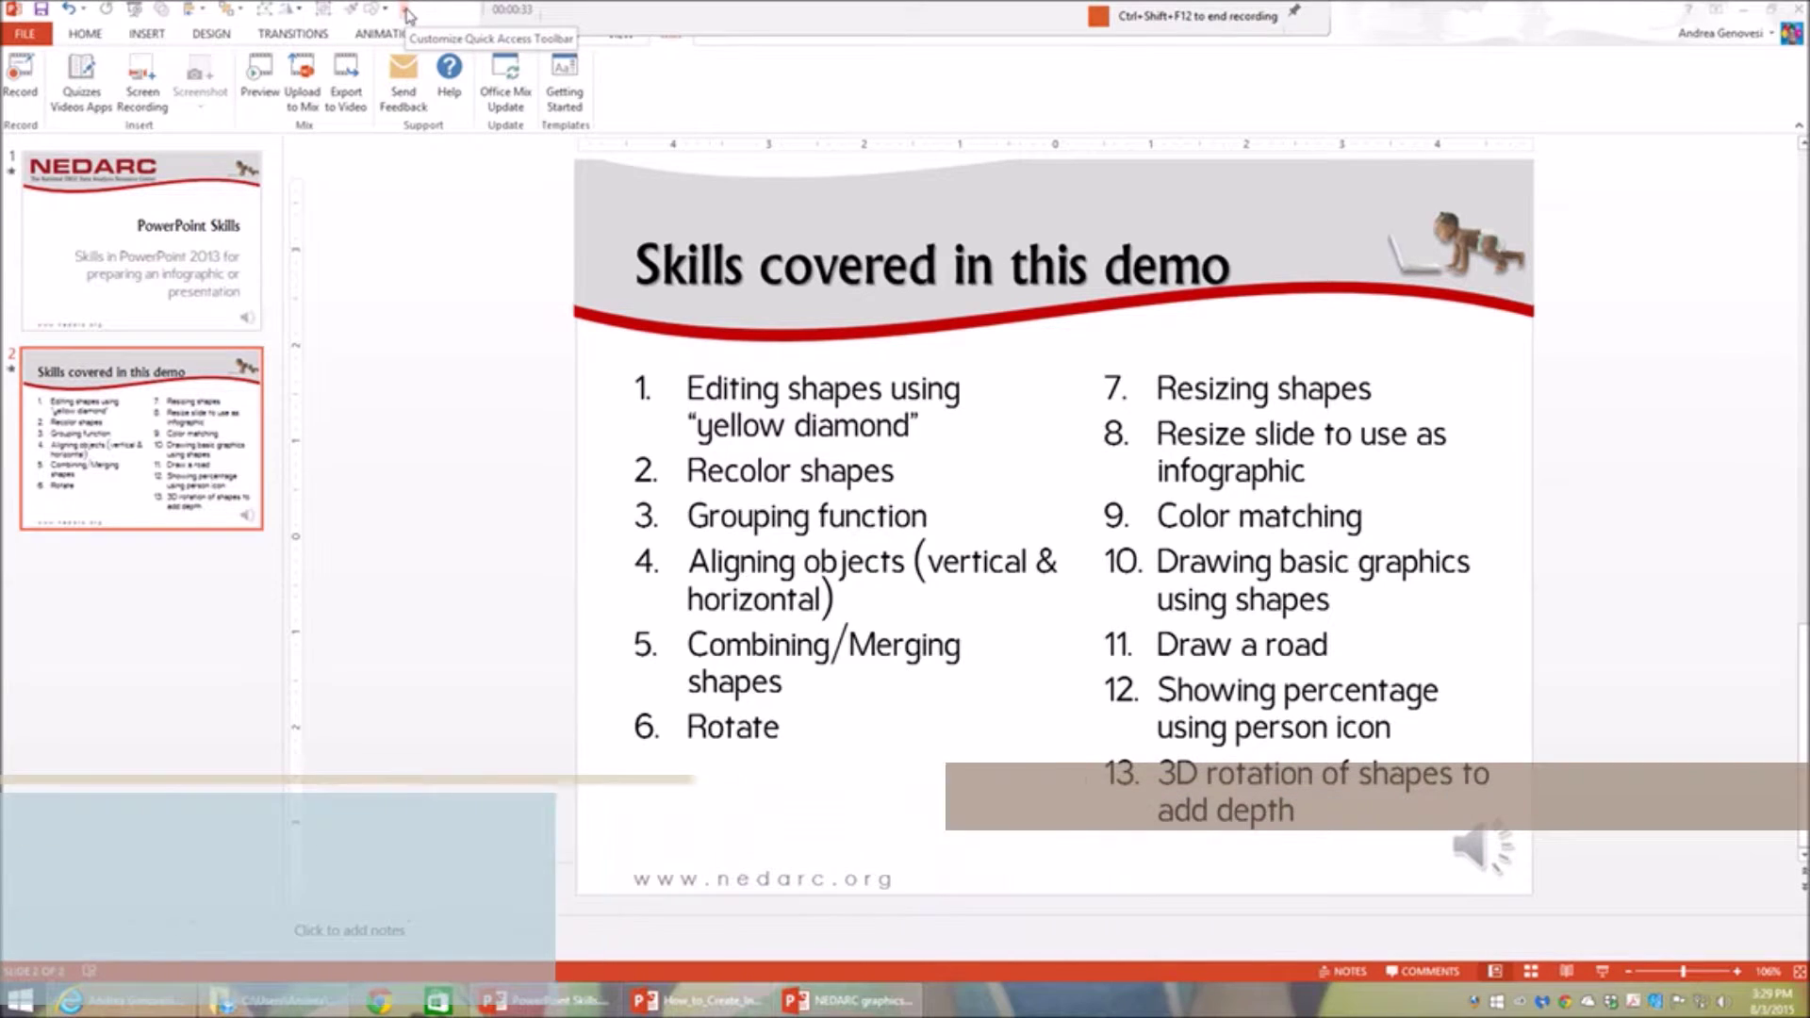
# Show All Commands in the Quick Access Toolbar customization options via More Commands
pyautogui.click(405, 11)
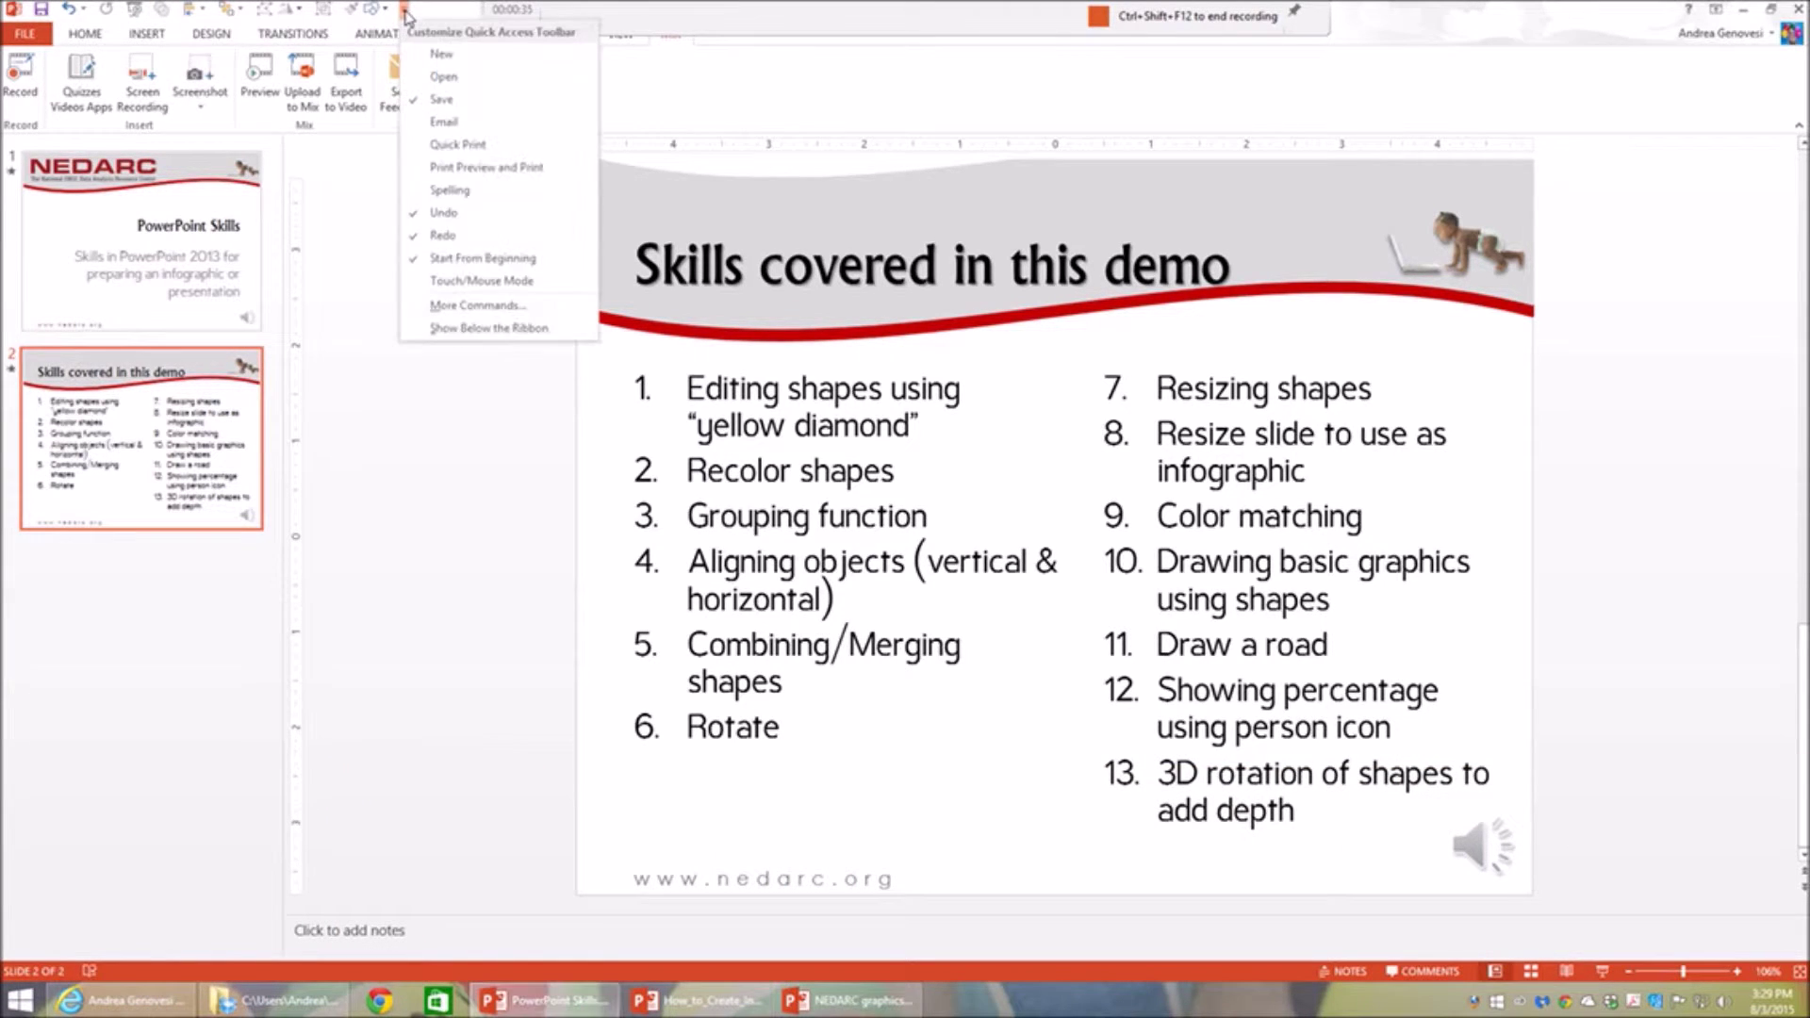
pyautogui.click(478, 306)
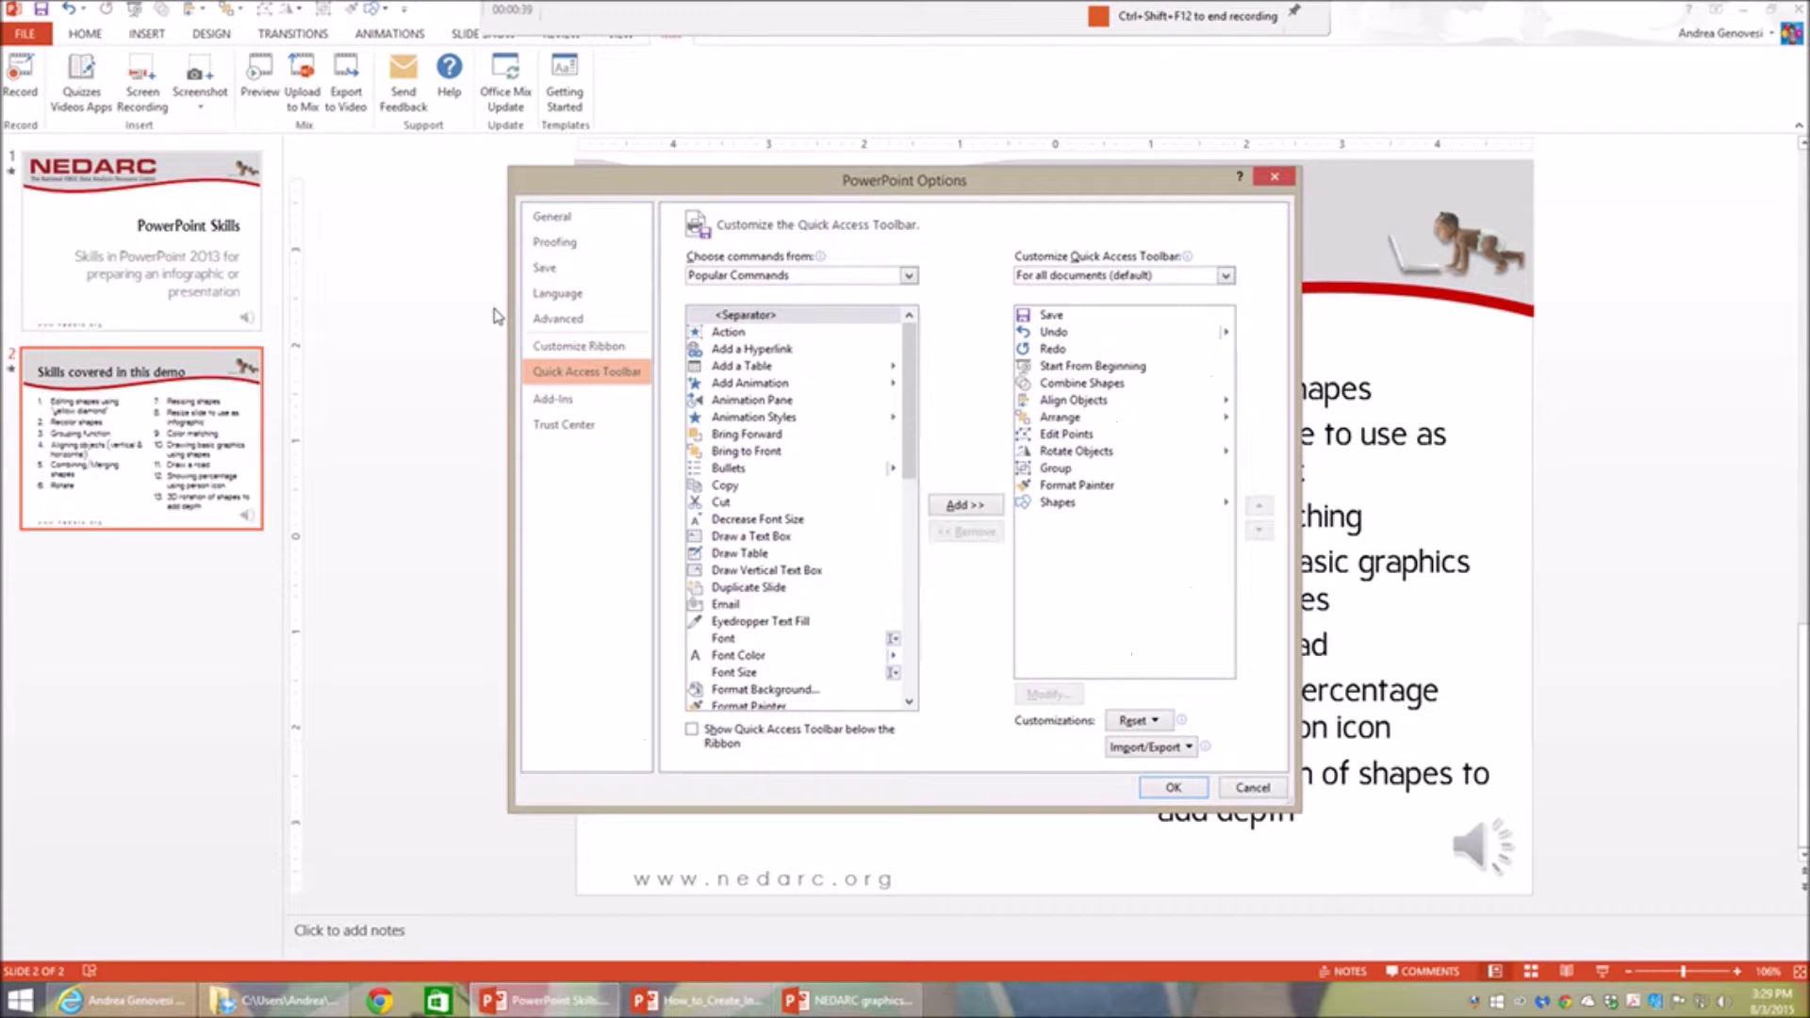
pyautogui.click(910, 277)
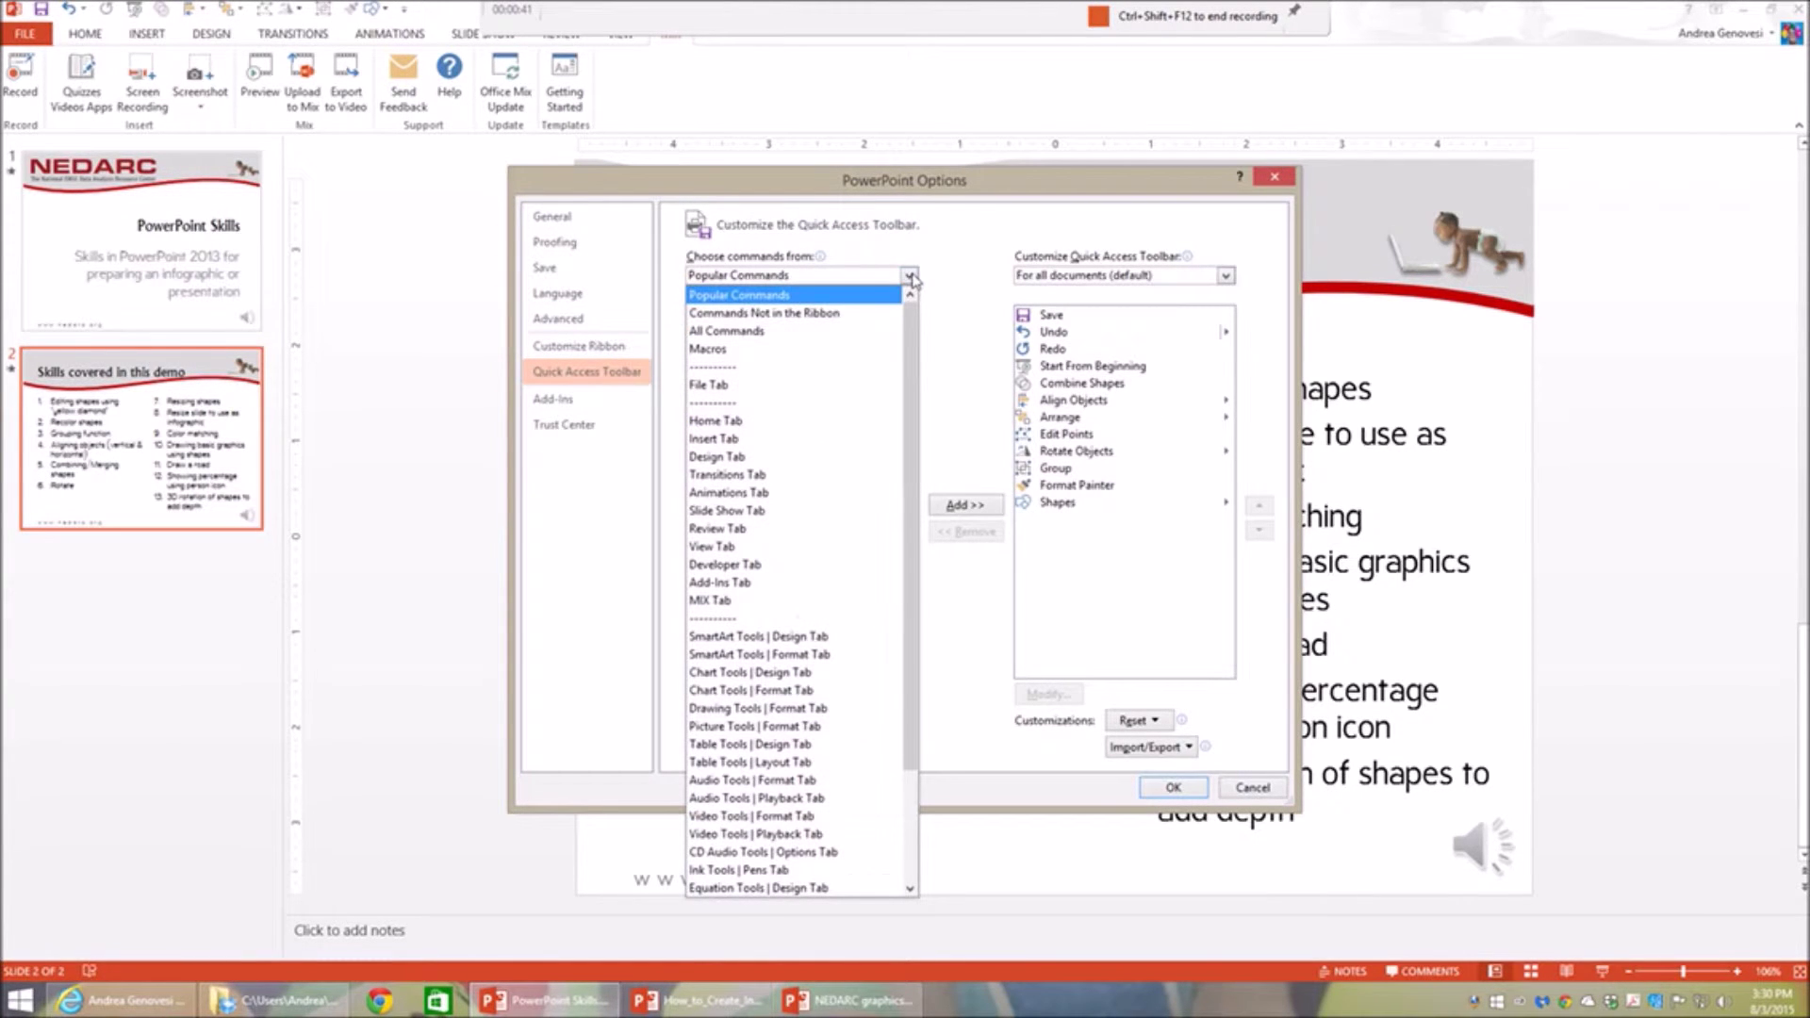
pyautogui.click(866, 335)
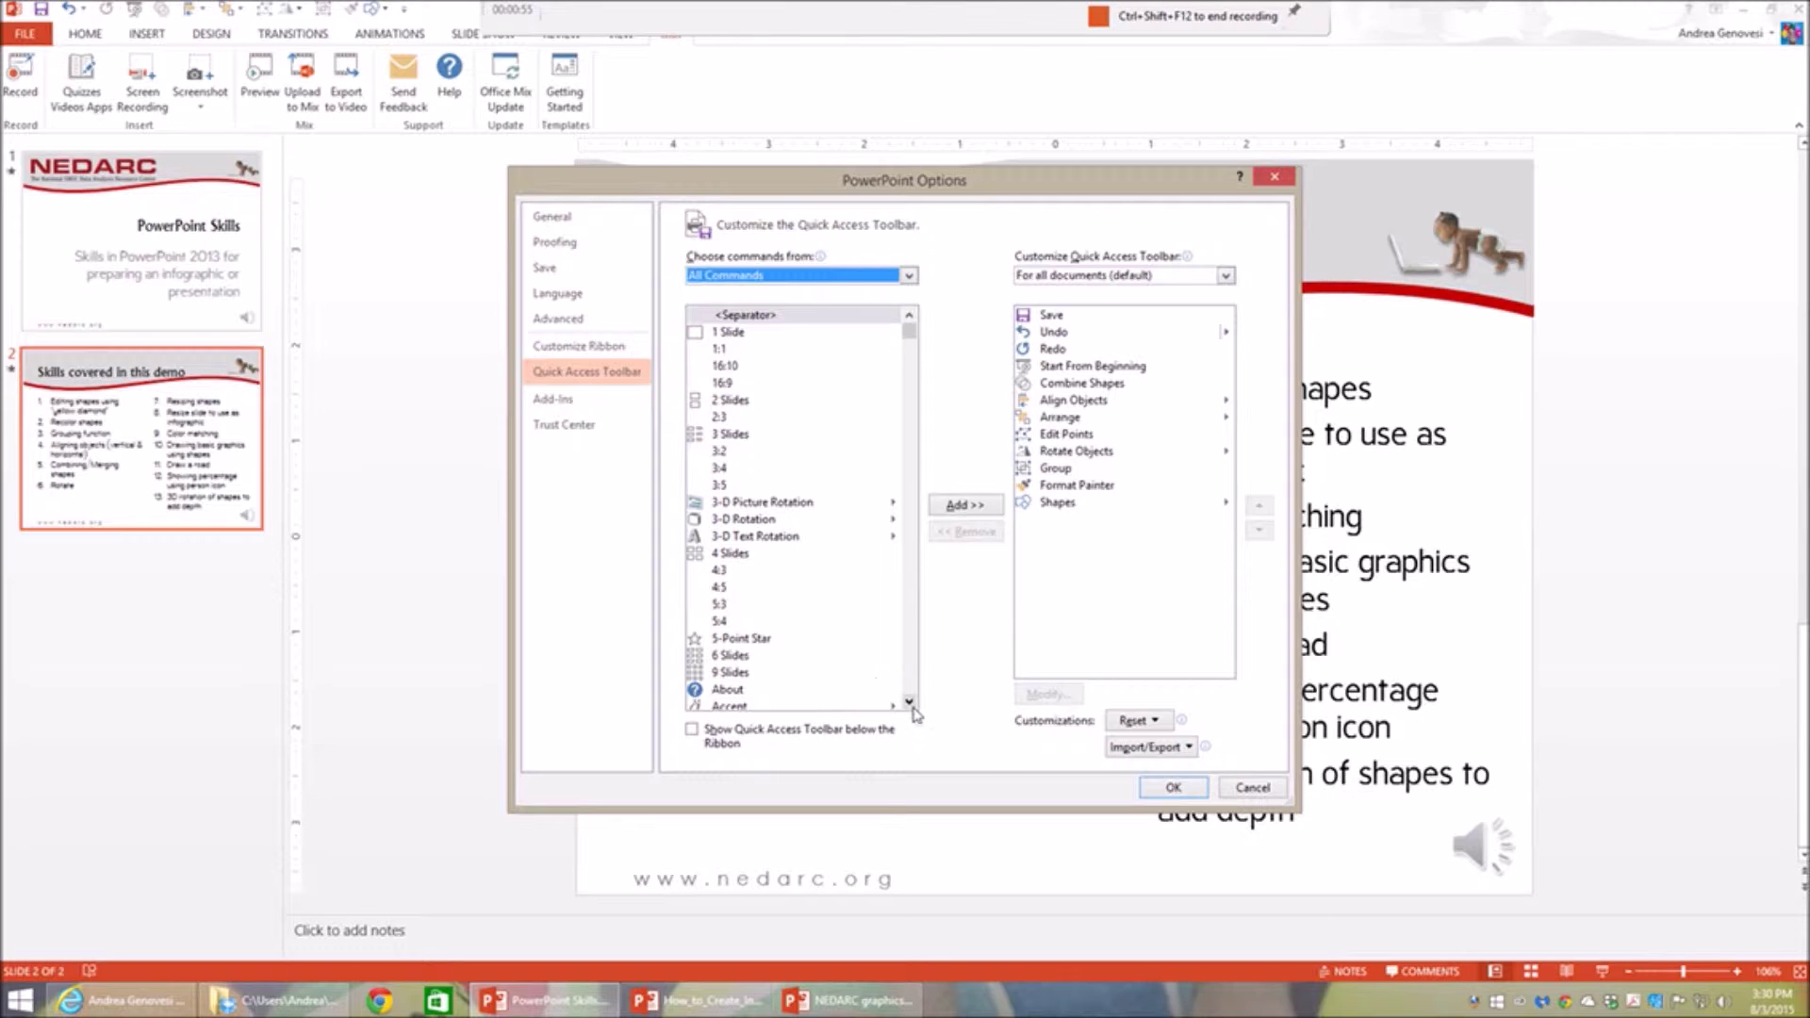
# Add Add Shape Below to the Quick Access Toolbar, remove it again, and confirm
pyautogui.moveTo(913, 708); pyautogui.dragTo(913, 709)
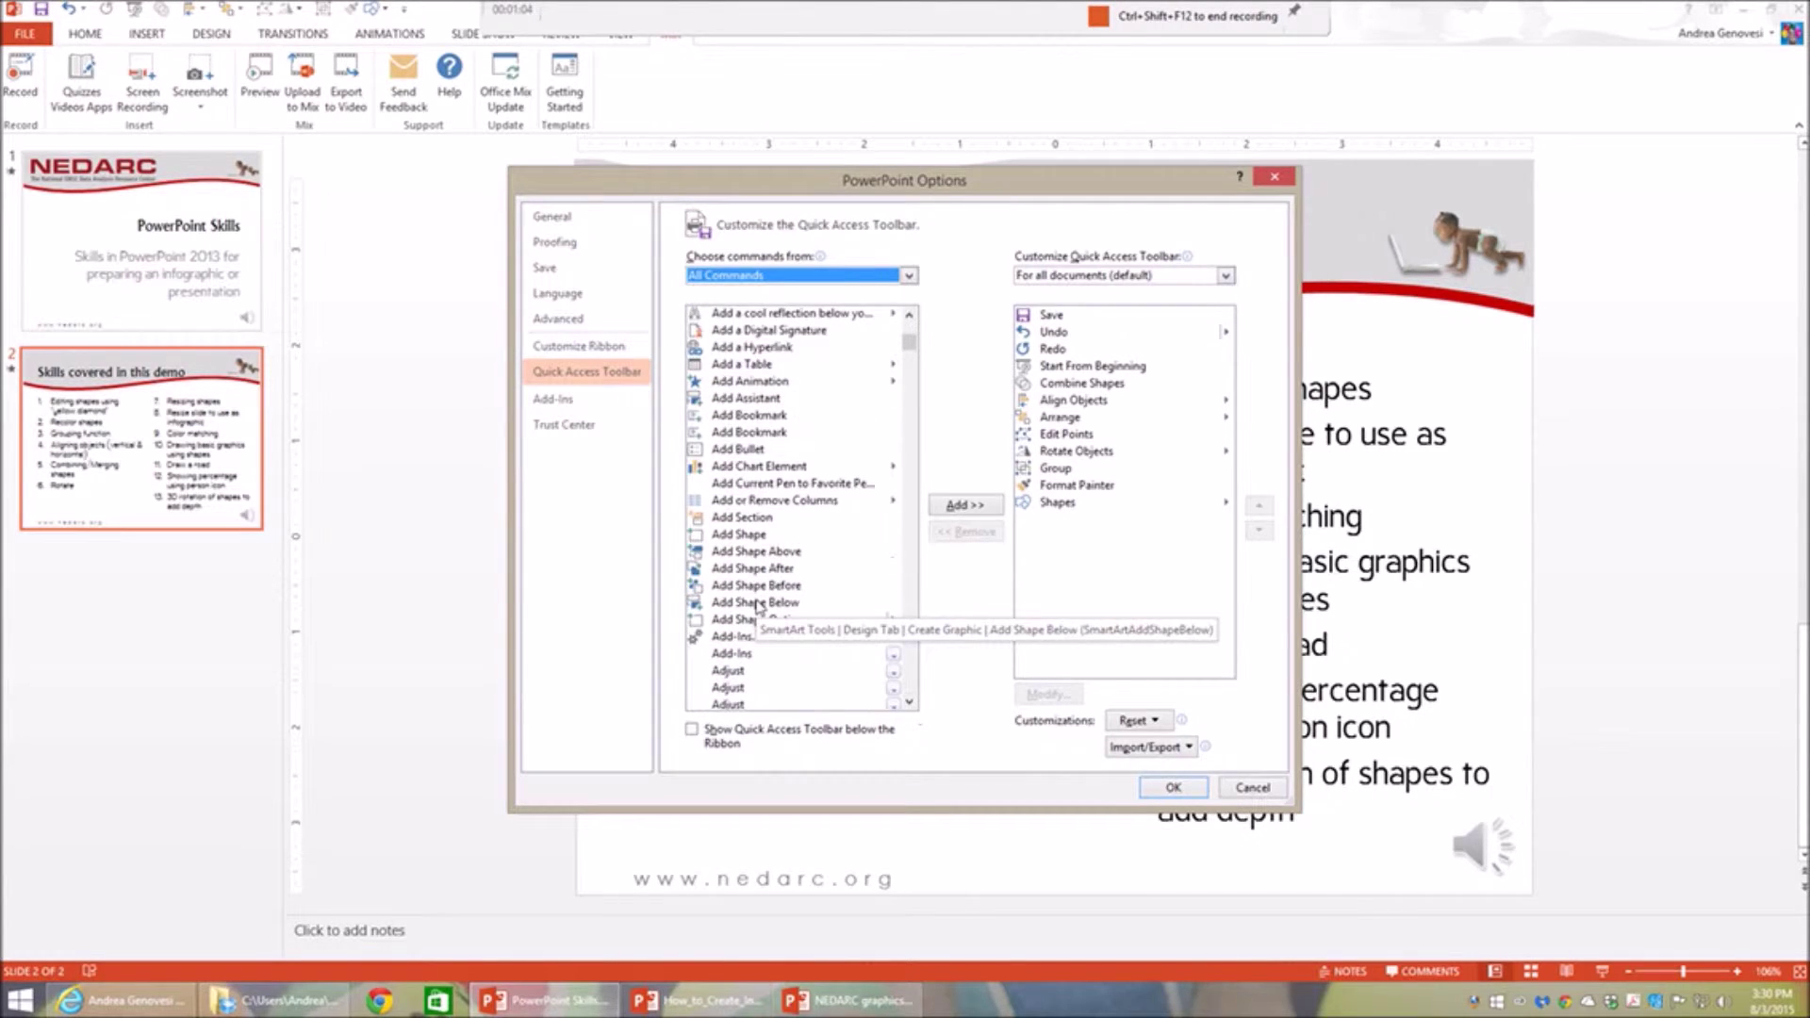
pyautogui.click(759, 606)
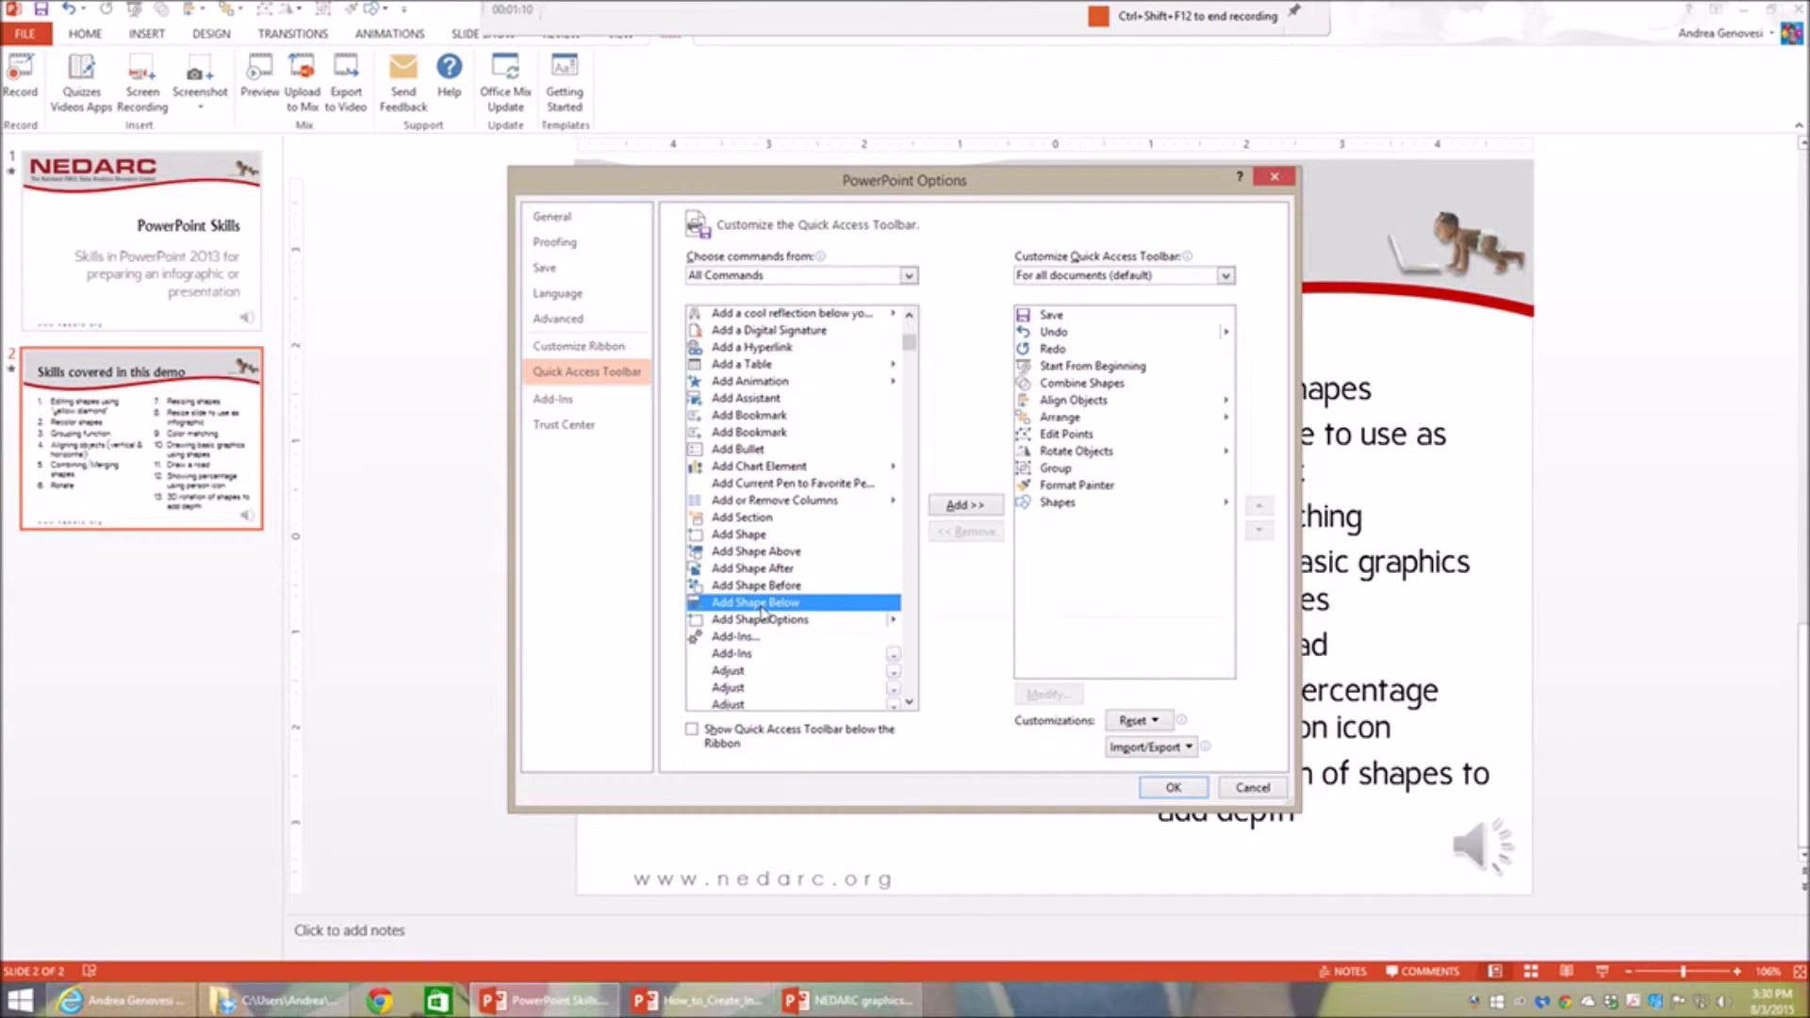
pyautogui.click(972, 508)
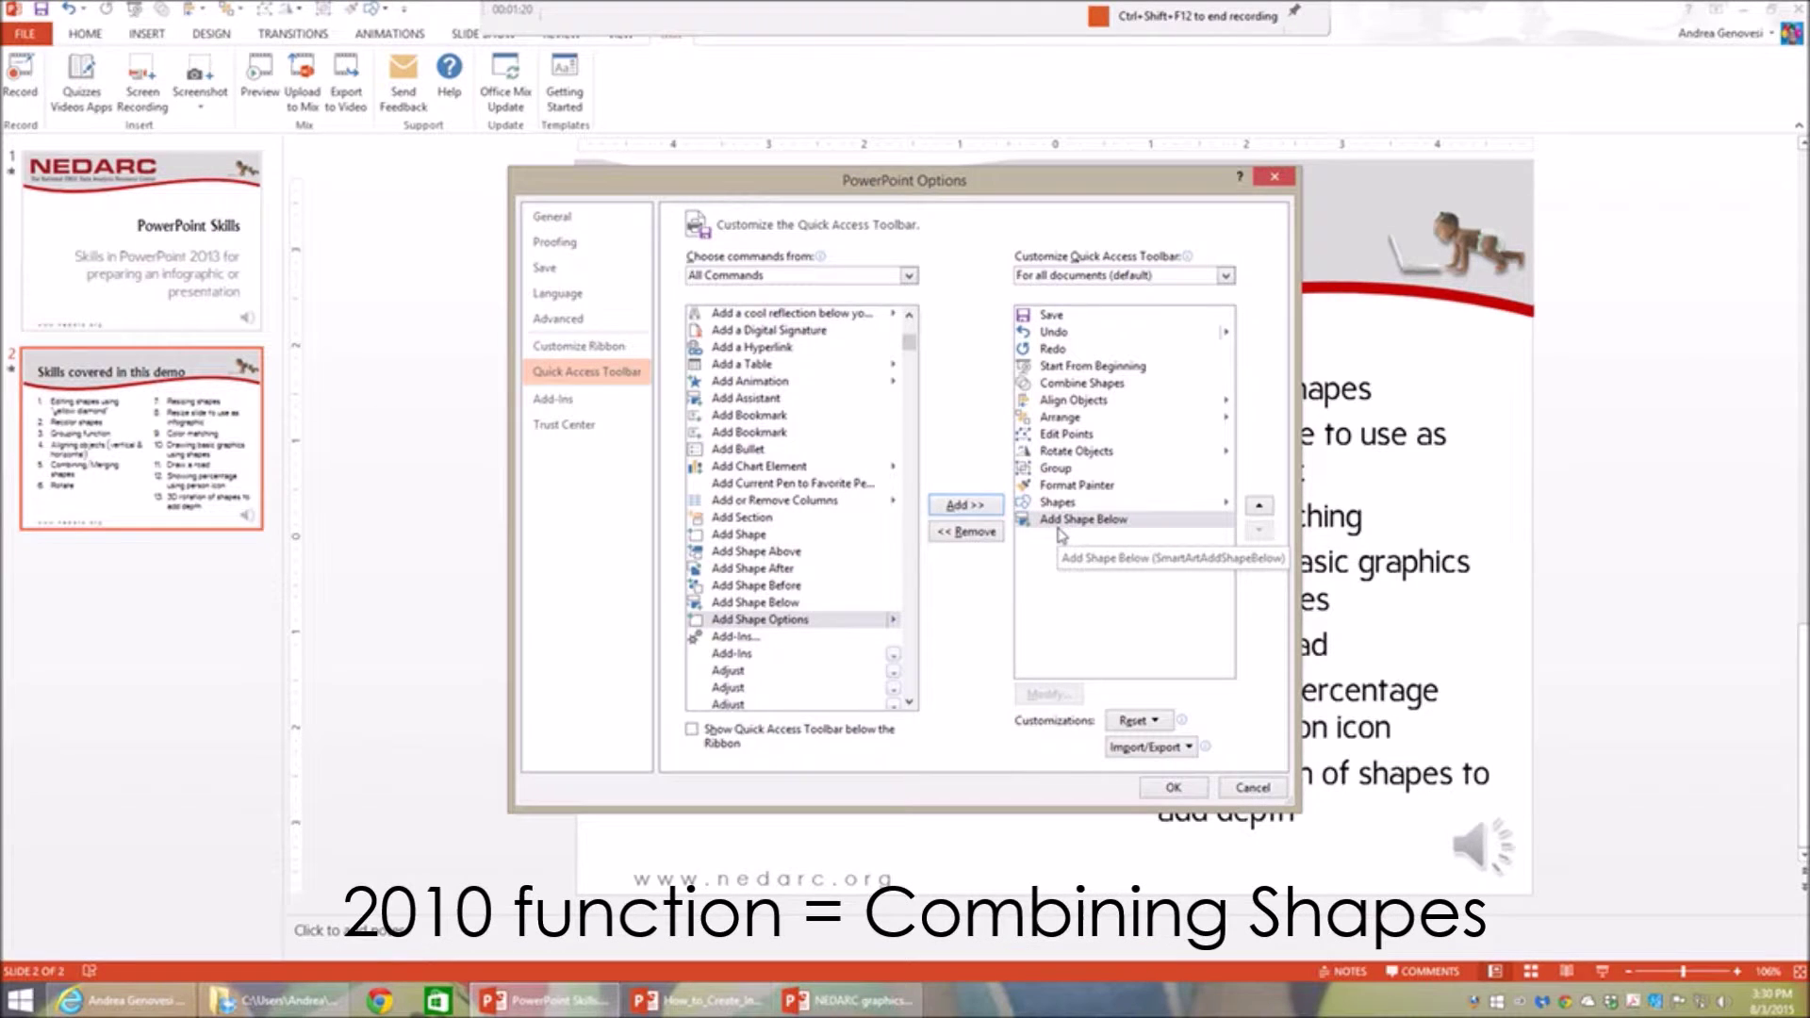
pyautogui.click(988, 535)
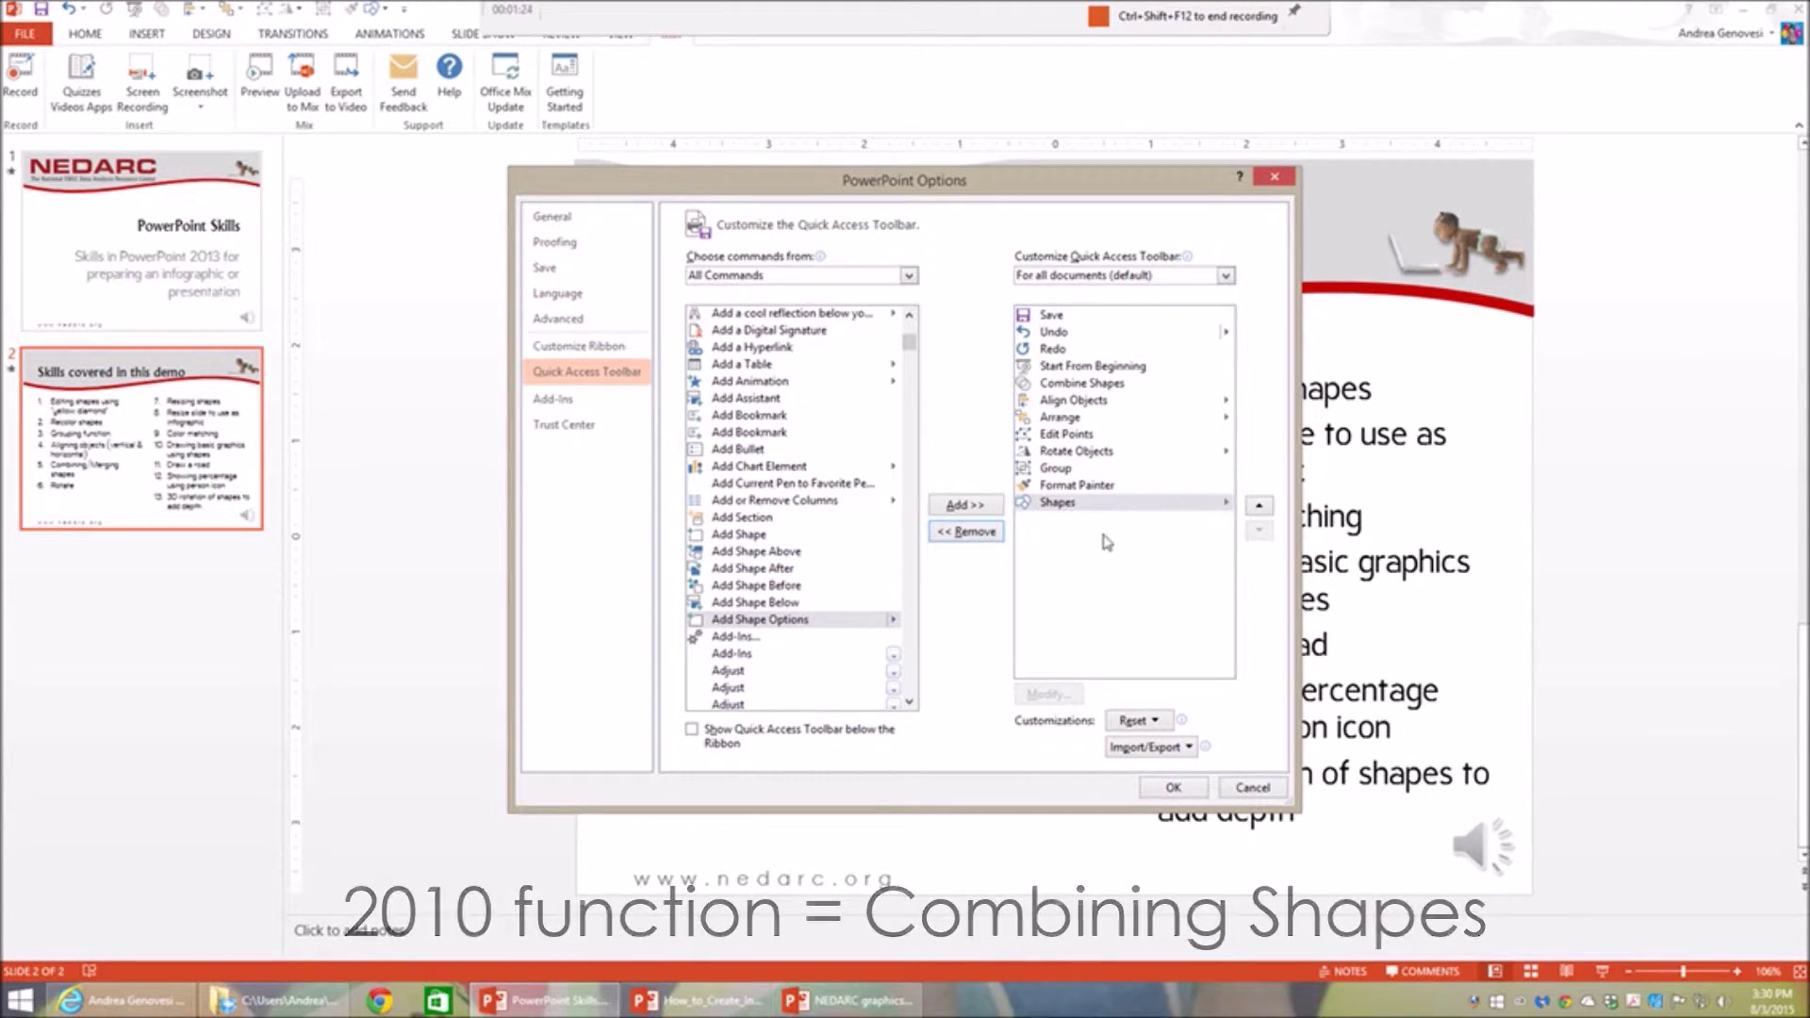
pyautogui.click(1174, 788)
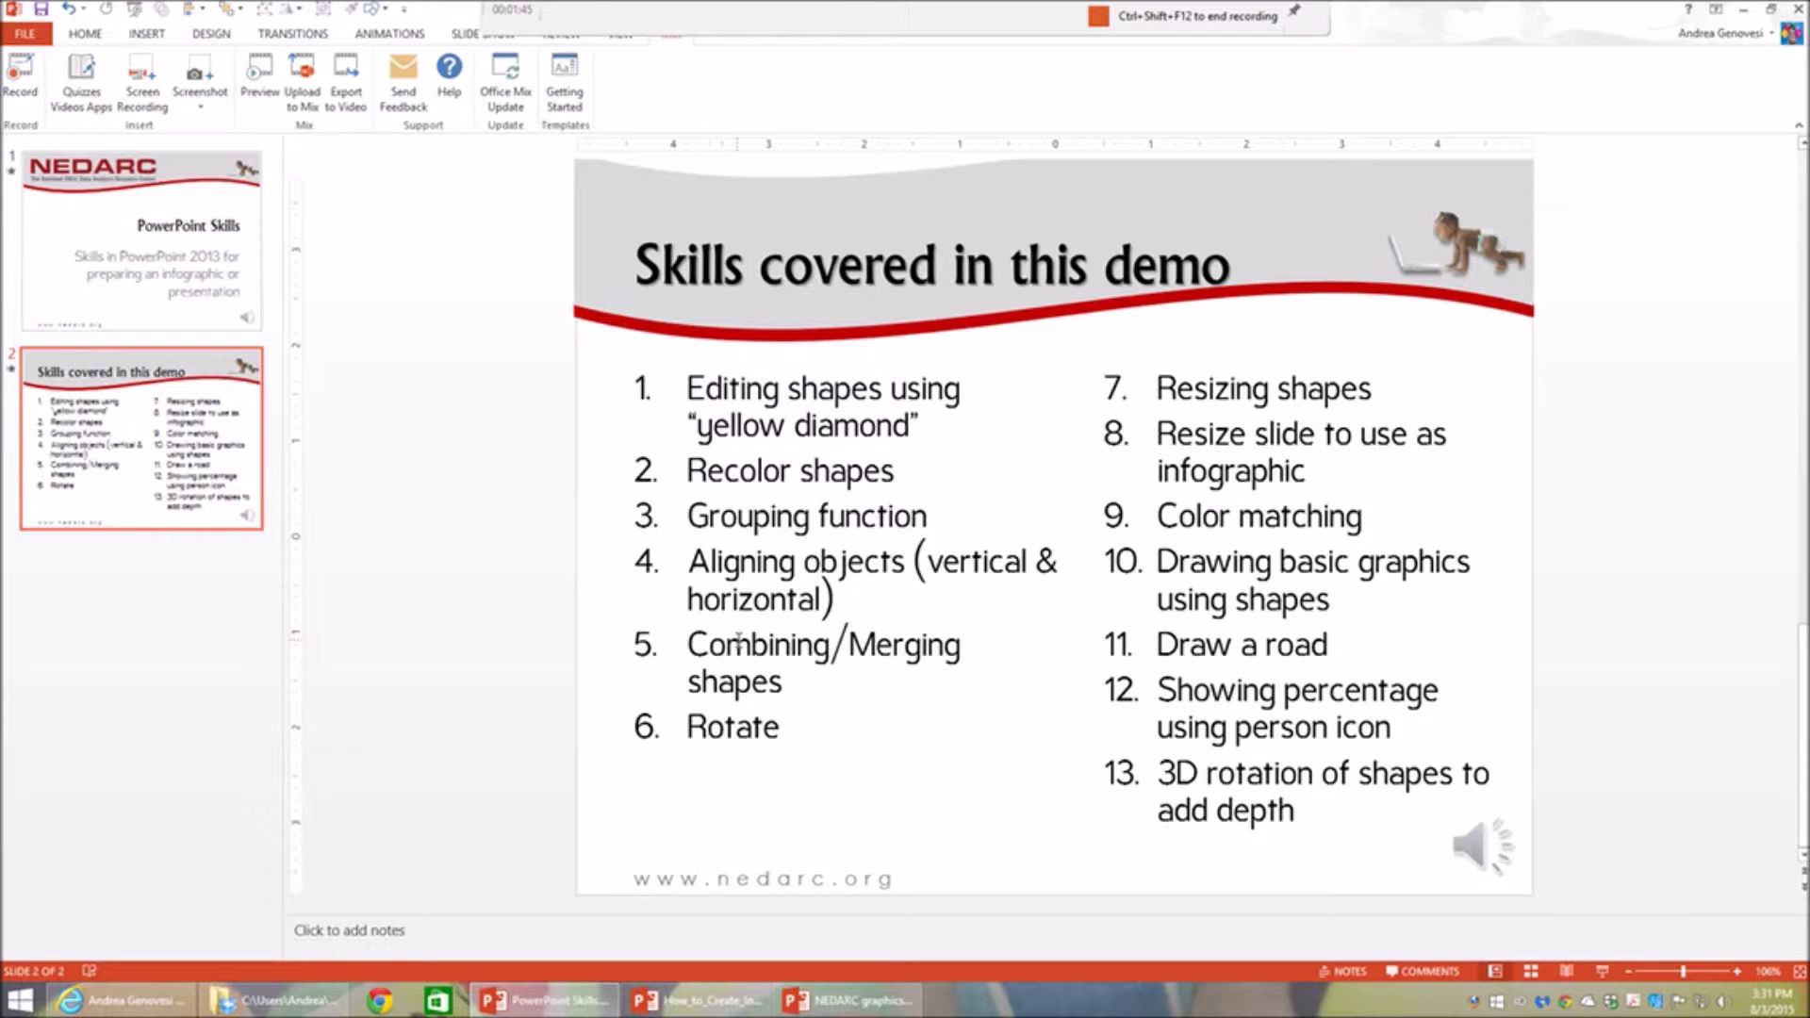
# Bring the infographic presentation to the front and try selecting the black figure's parts
pyautogui.click(718, 1010)
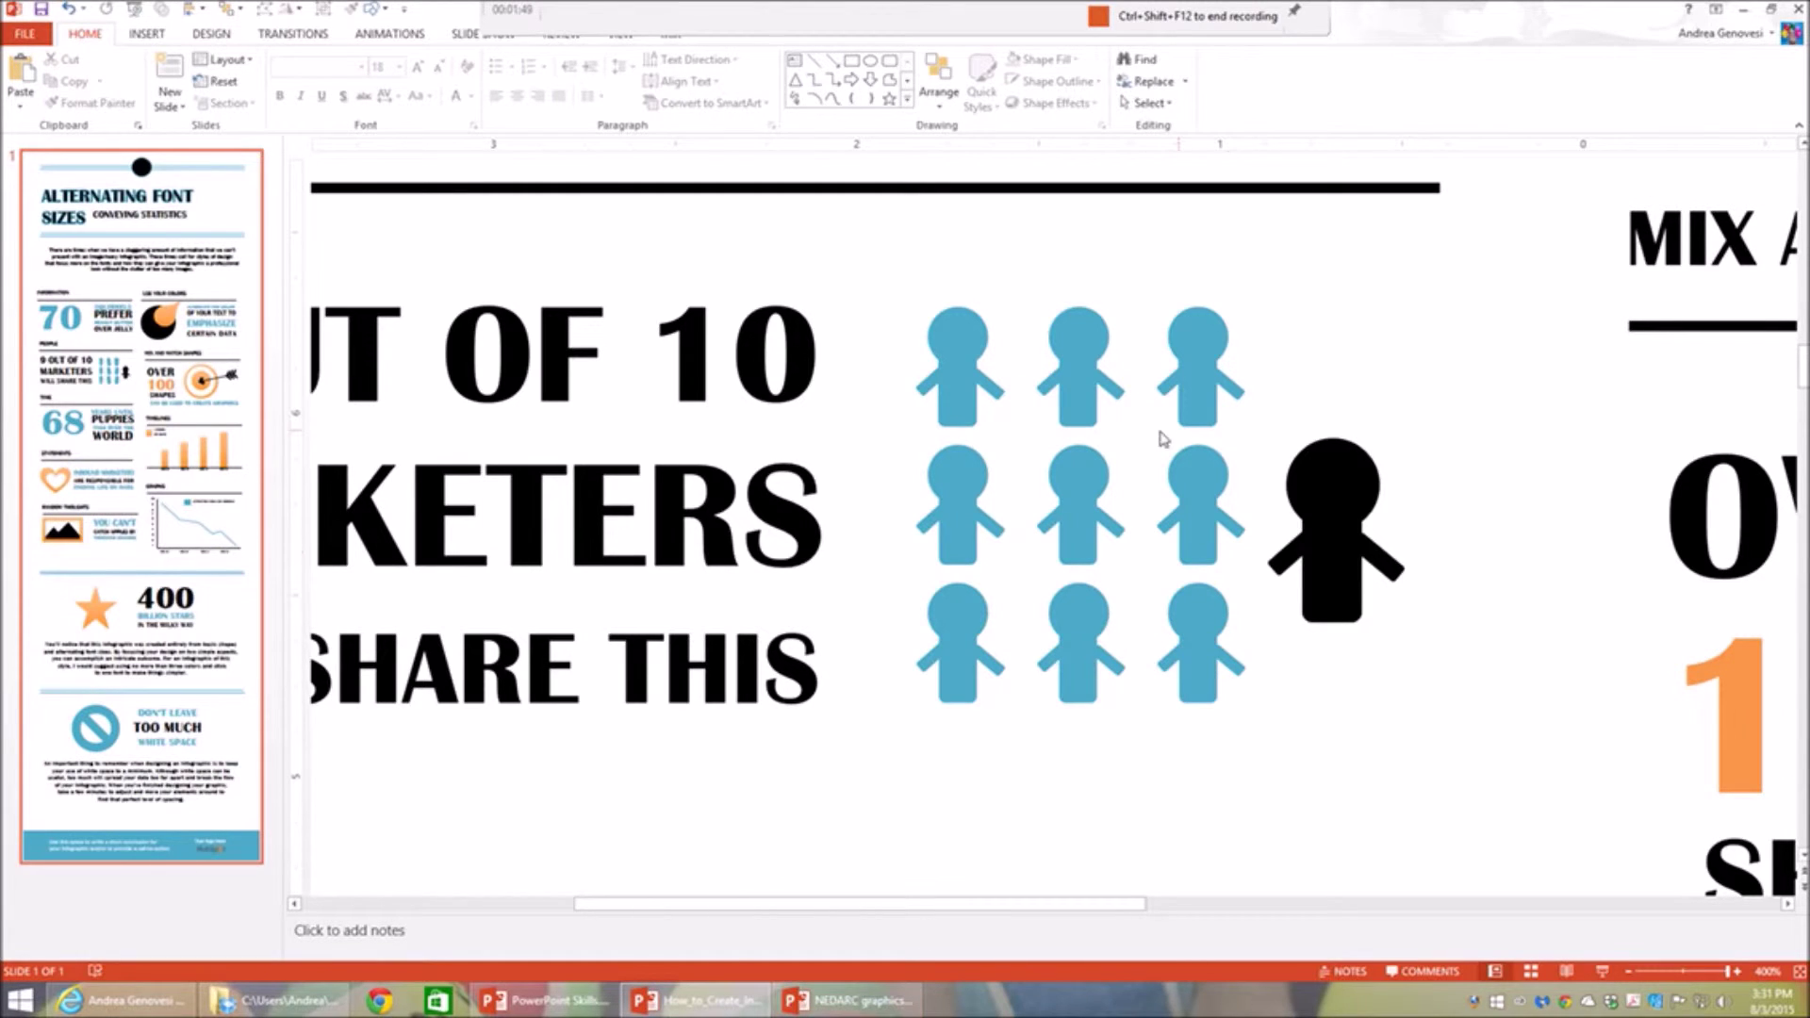
pyautogui.click(962, 377)
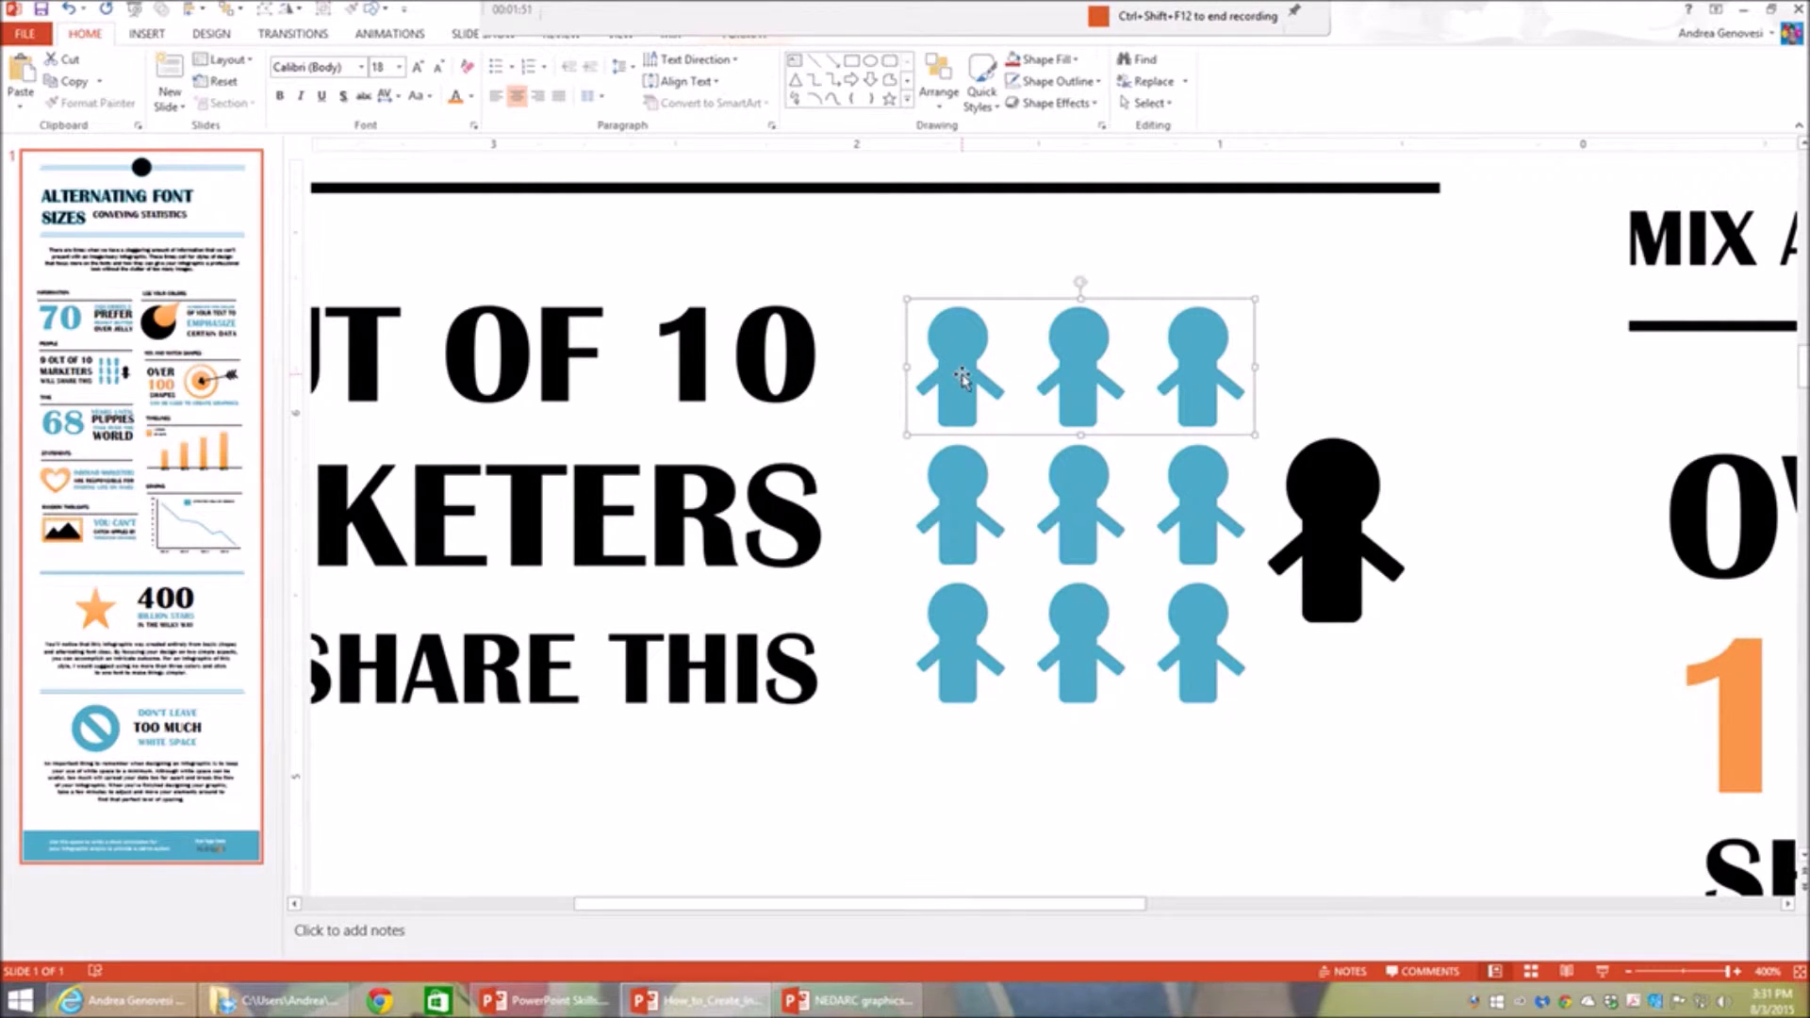
pyautogui.click(1338, 506)
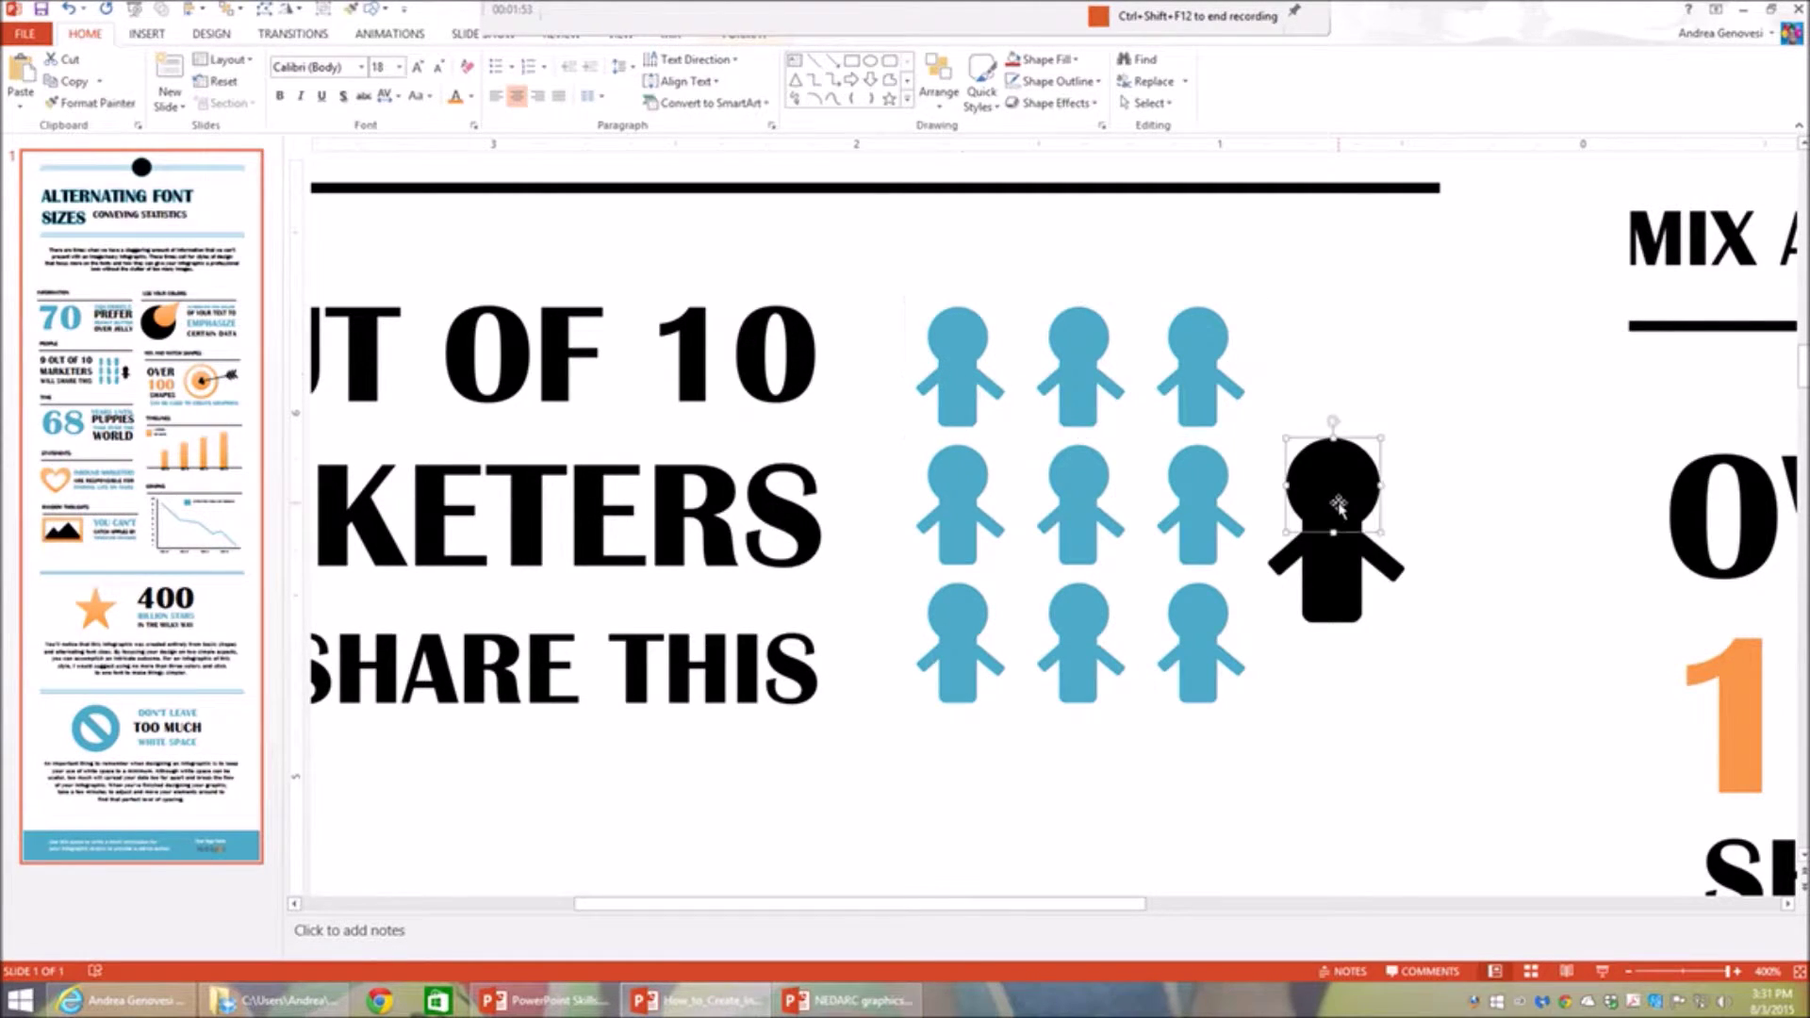
pyautogui.click(1297, 554)
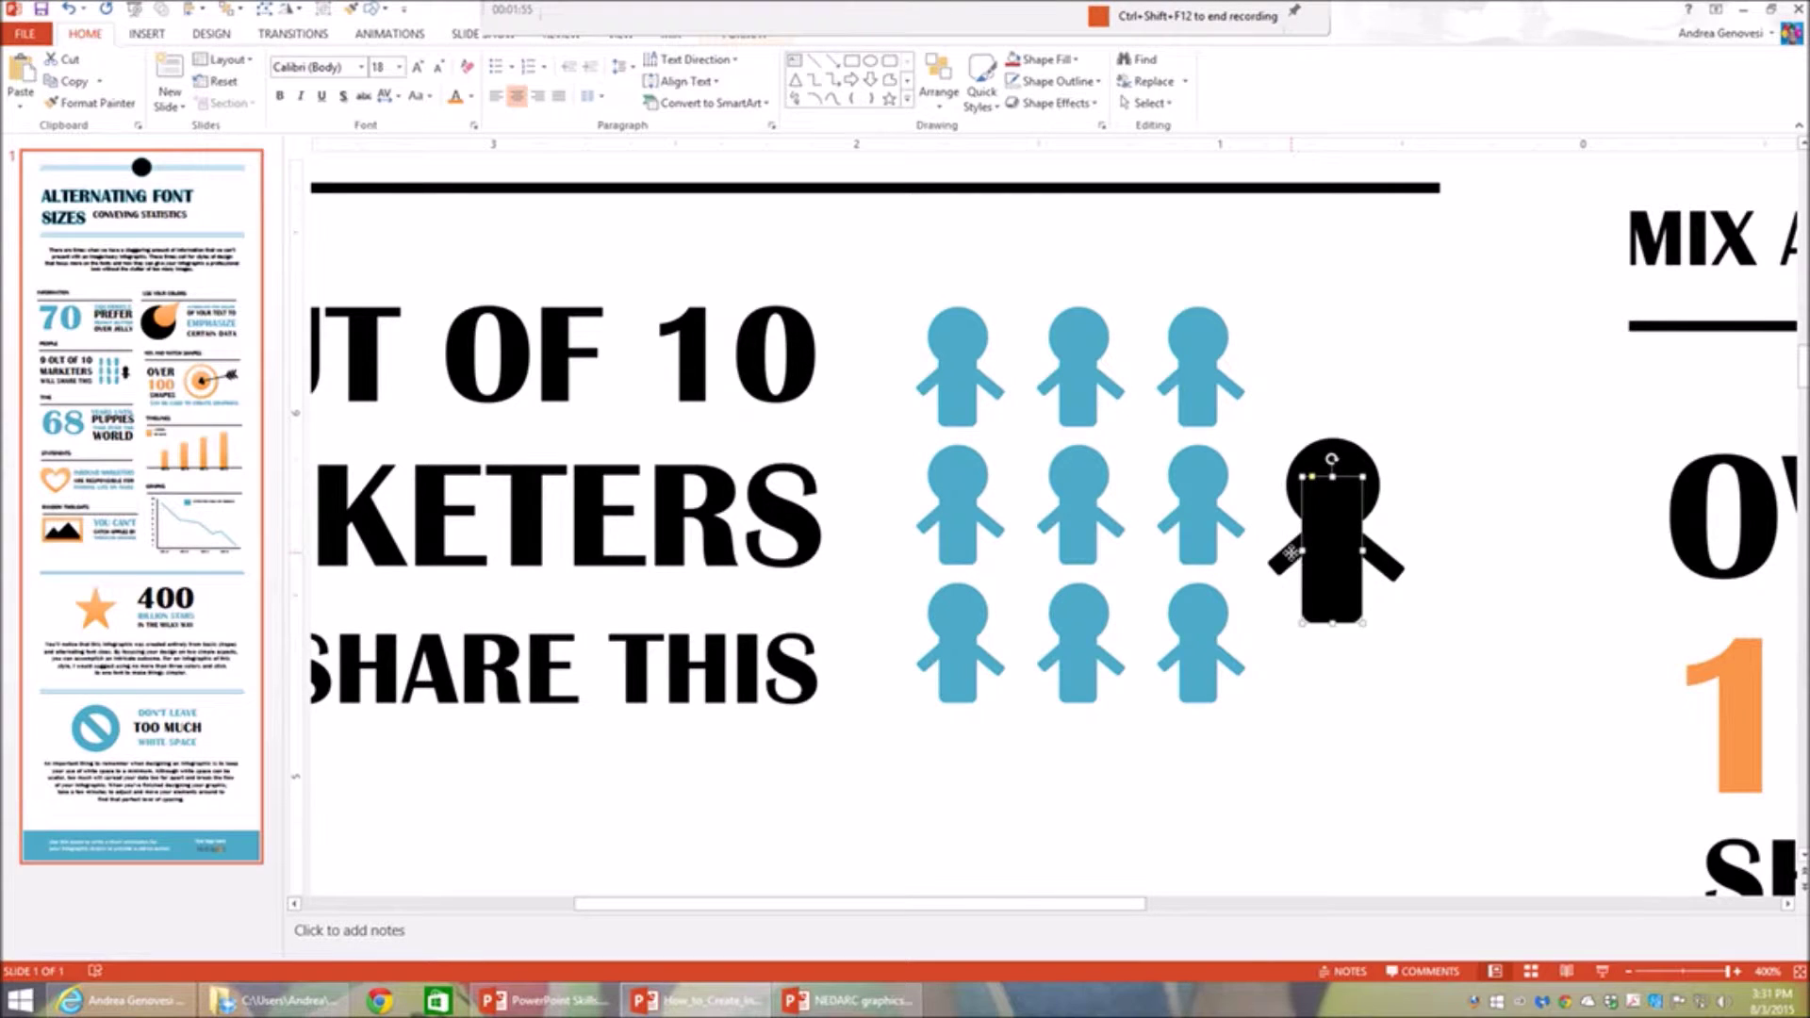
pyautogui.click(1403, 565)
pyautogui.click(1469, 577)
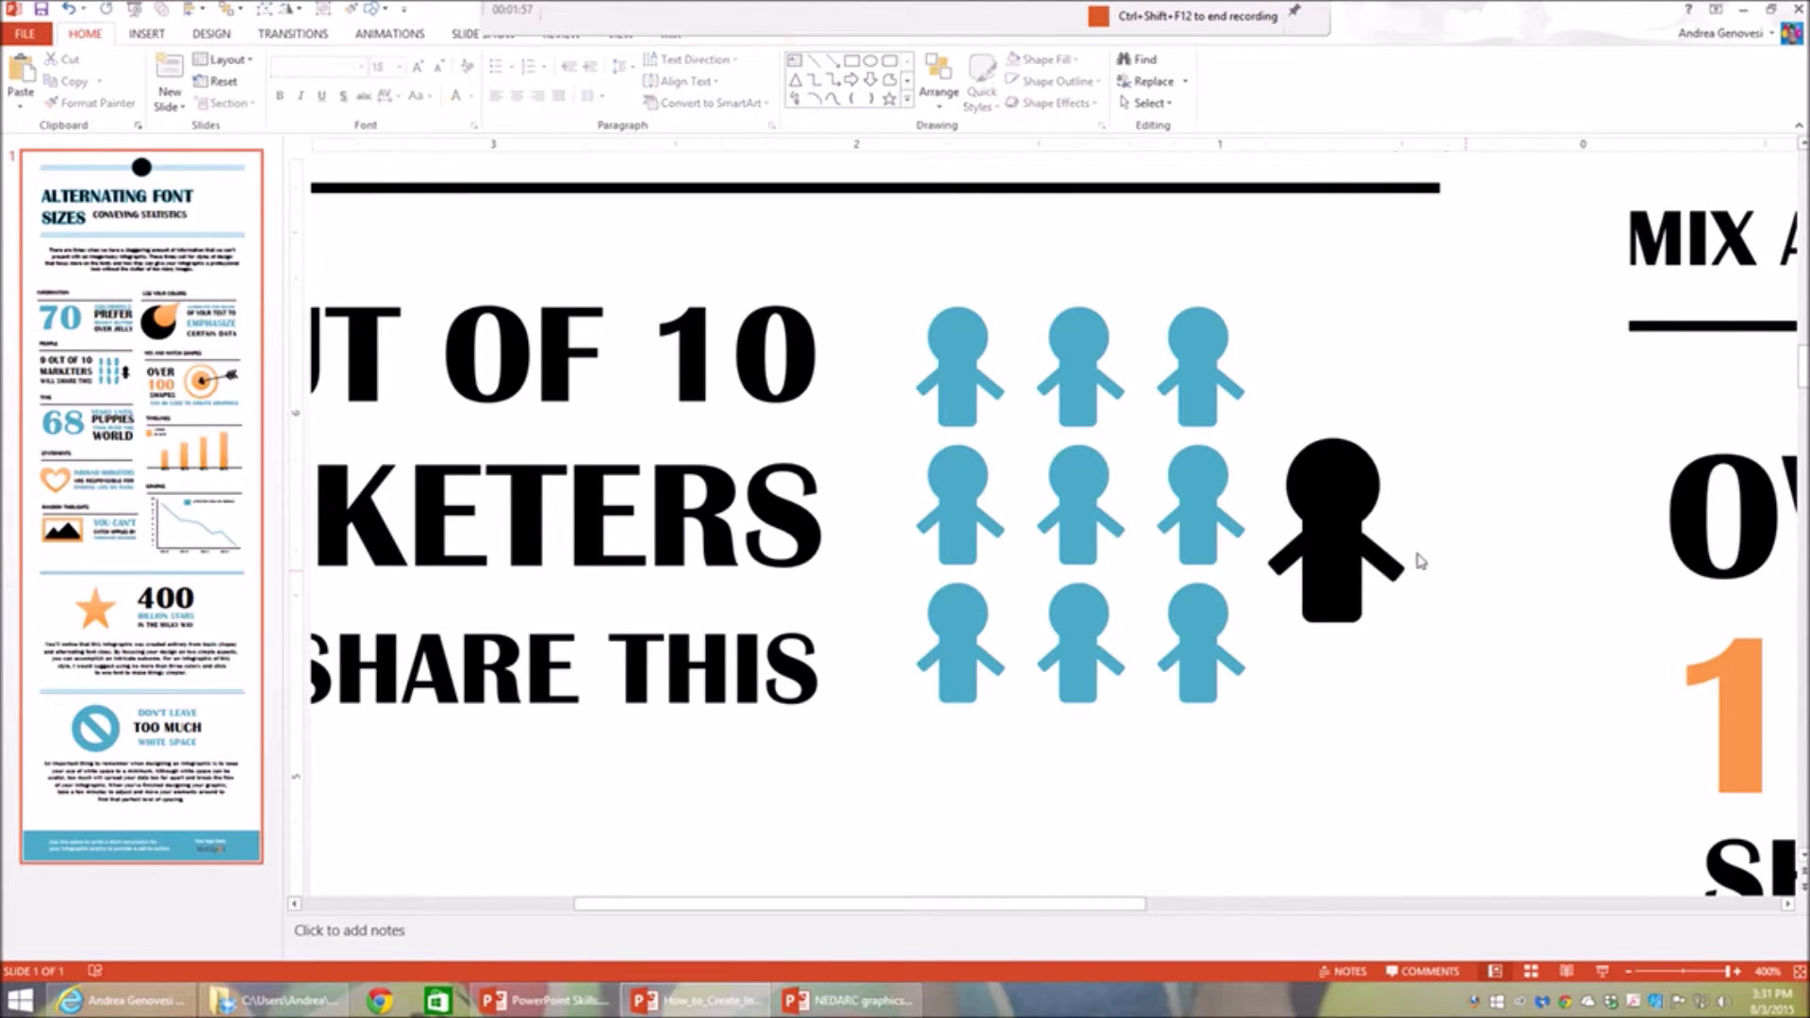
# Select the black figure's head, left arm, body and right arm together
pyautogui.click(1335, 487)
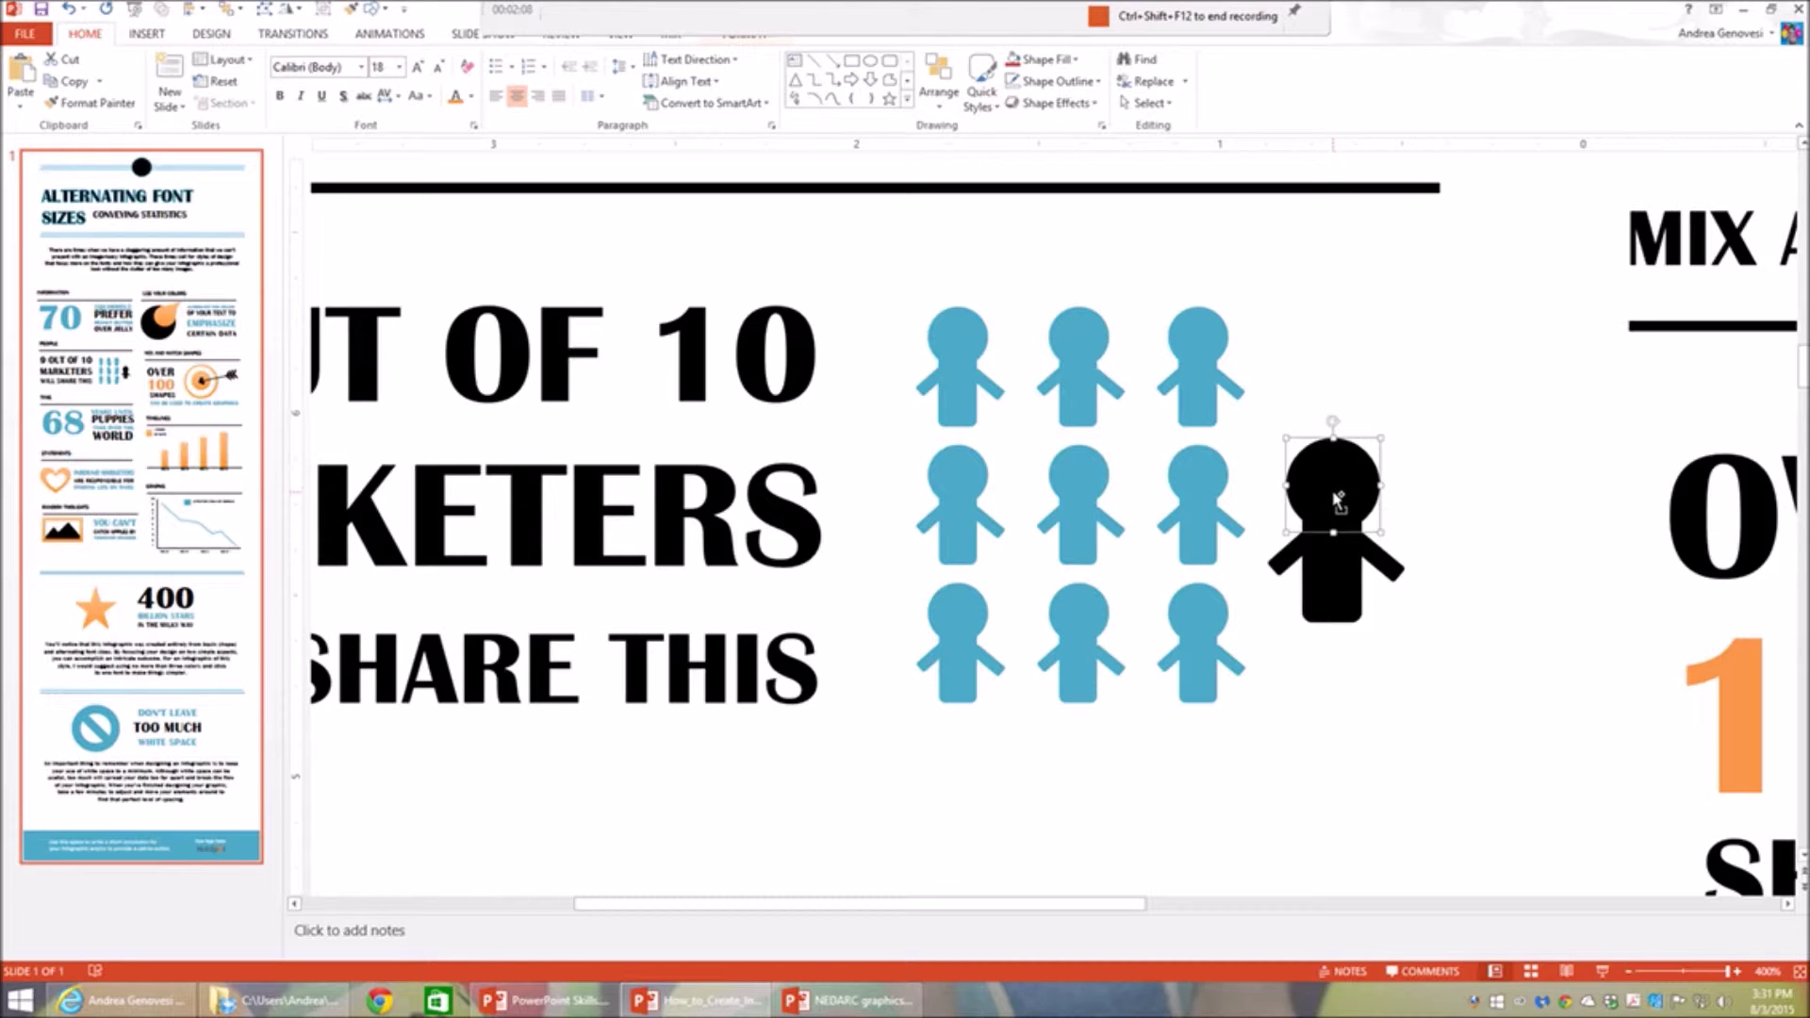
pyautogui.keyDown('shift'); pyautogui.click(1292, 563); pyautogui.keyUp('shift')
pyautogui.keyDown('shift'); pyautogui.click(1333, 590); pyautogui.keyUp('shift')
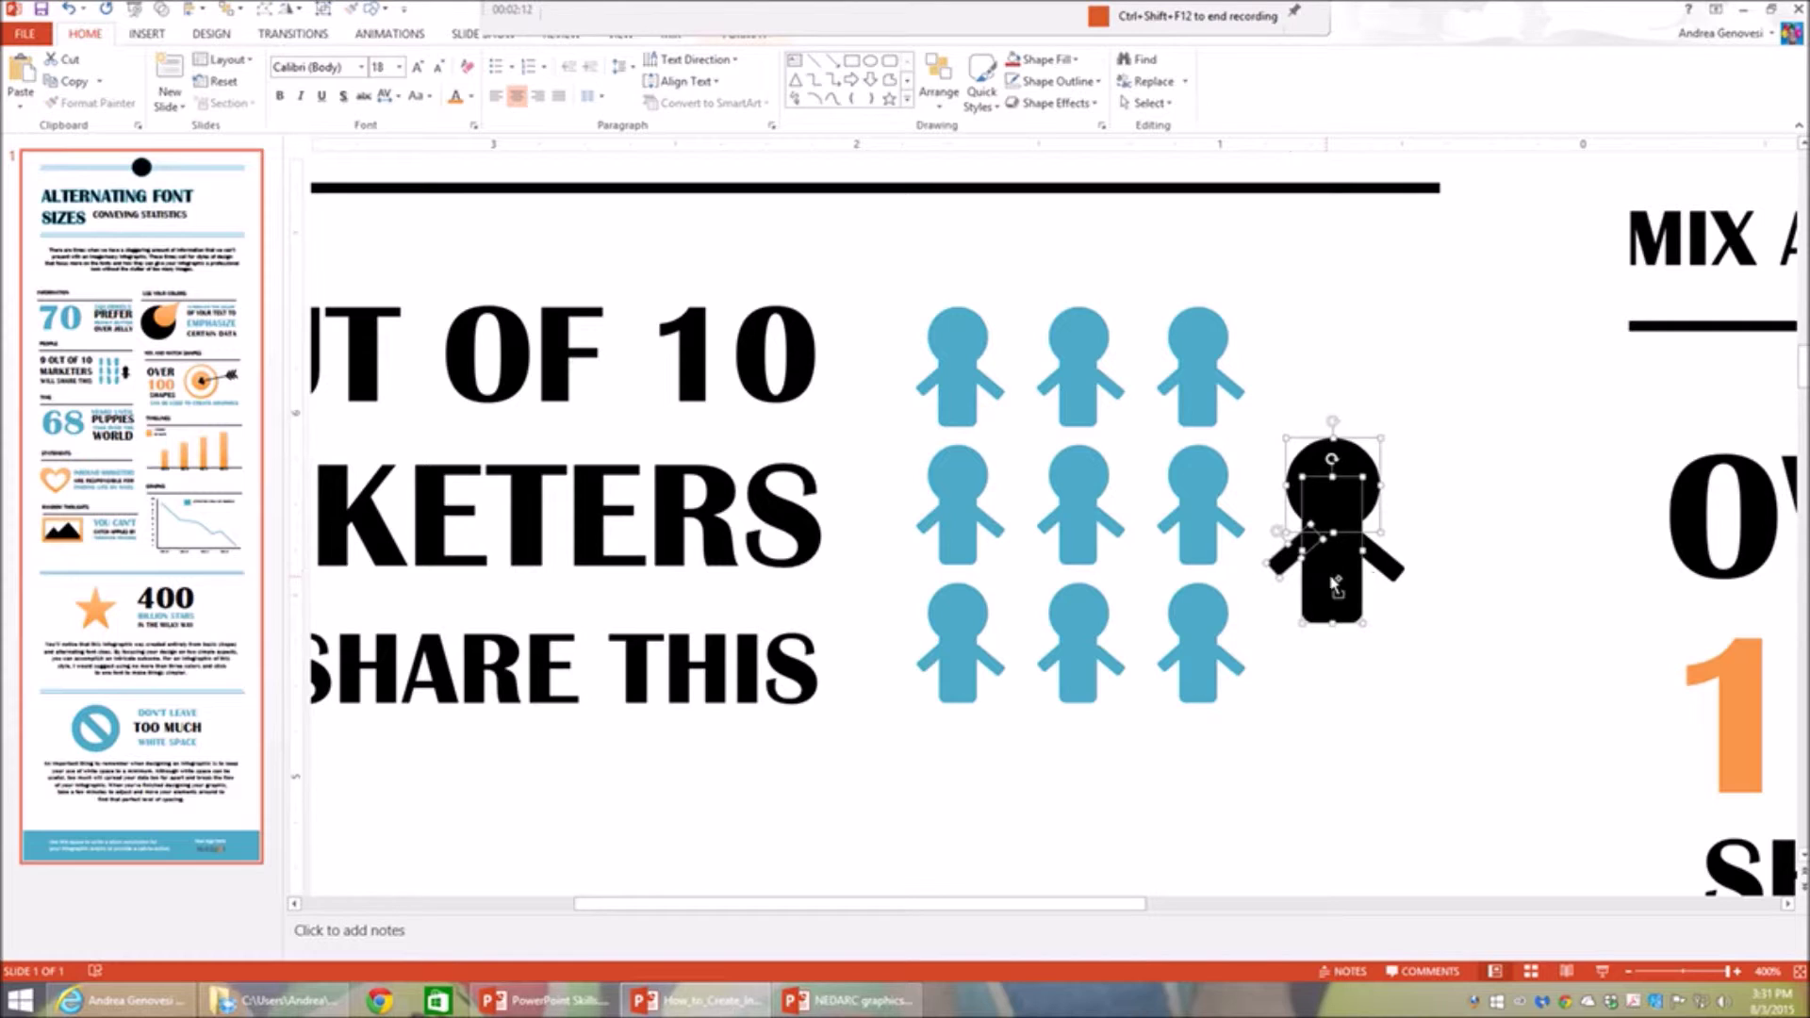
pyautogui.keyDown('shift'); pyautogui.click(1389, 575); pyautogui.keyUp('shift')
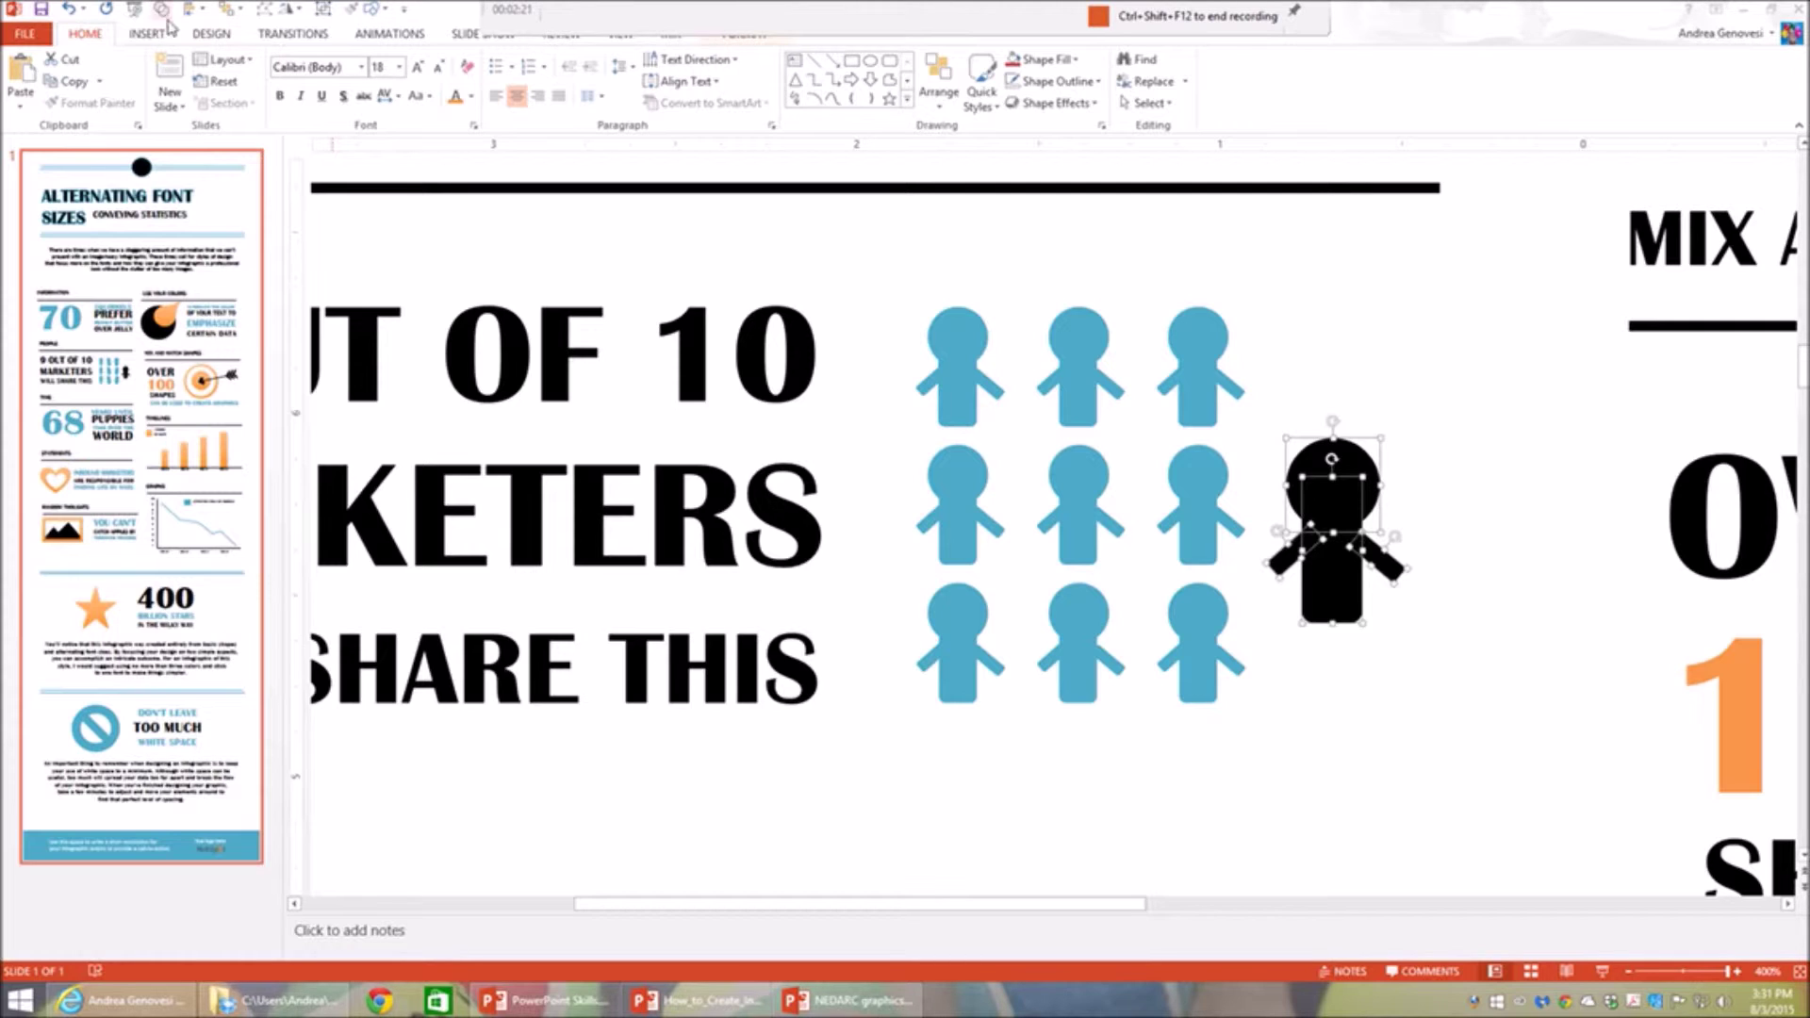
pyautogui.click(751, 38)
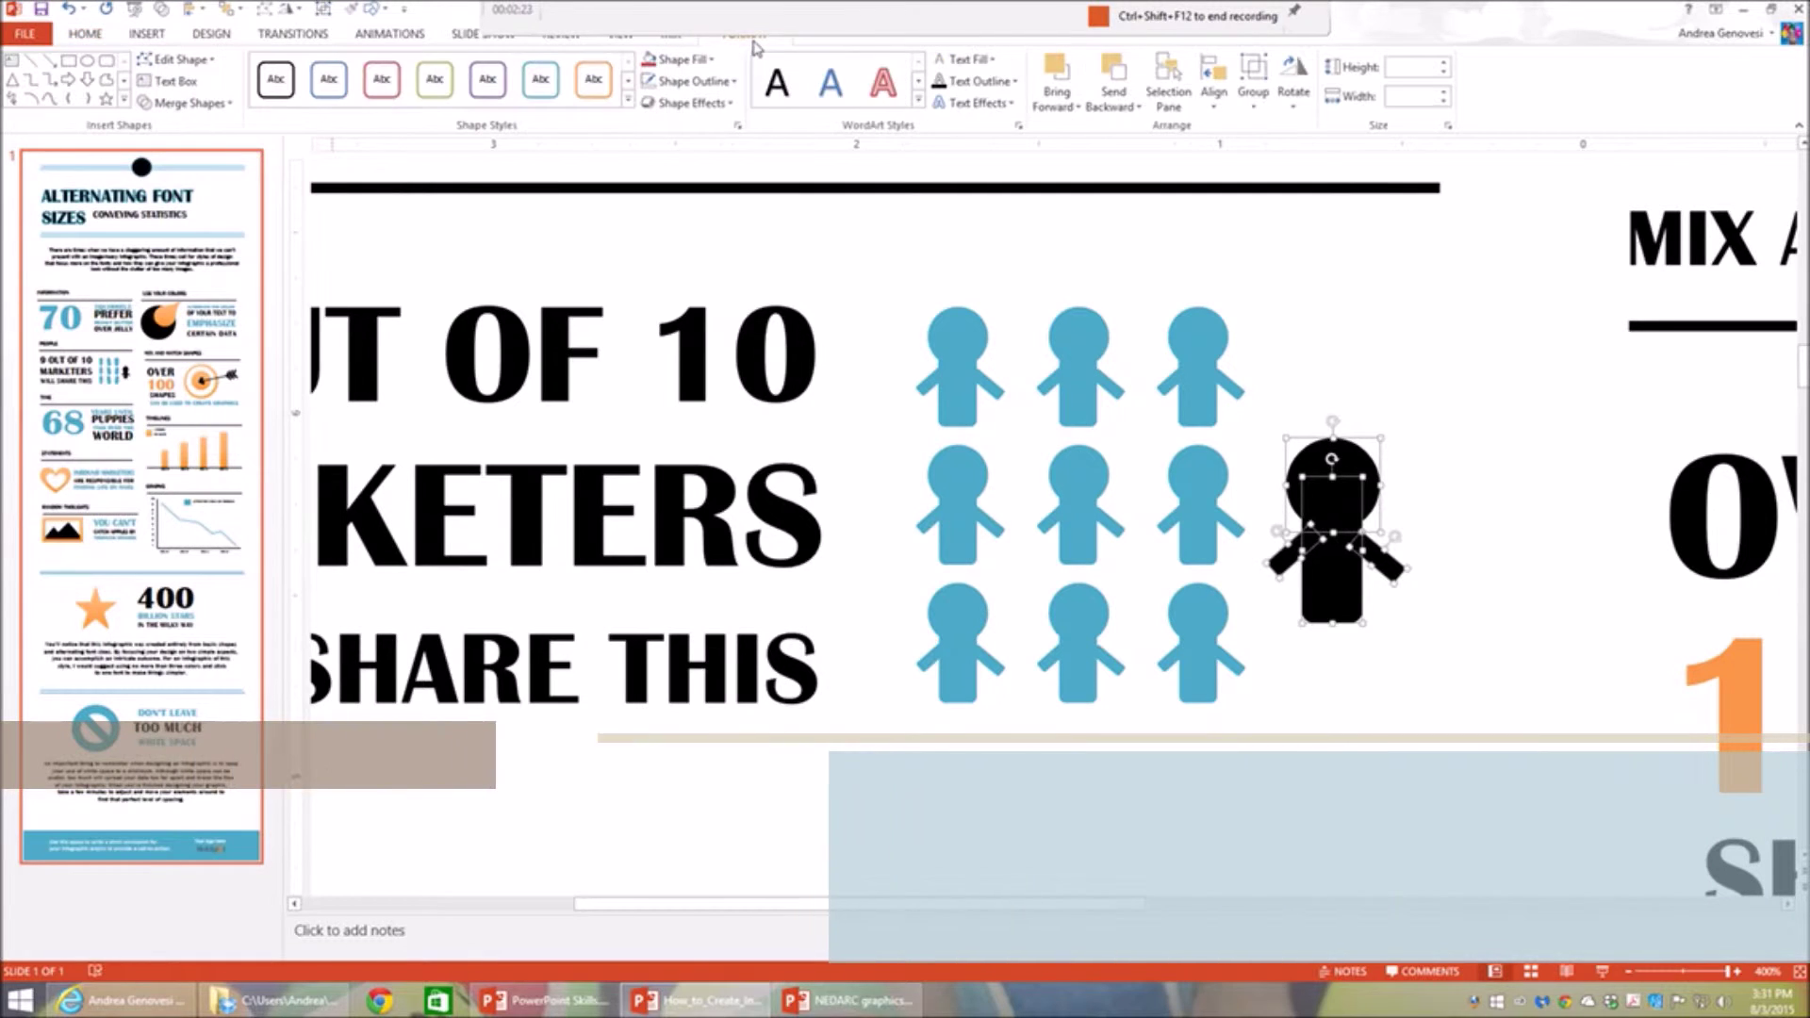
pyautogui.click(209, 106)
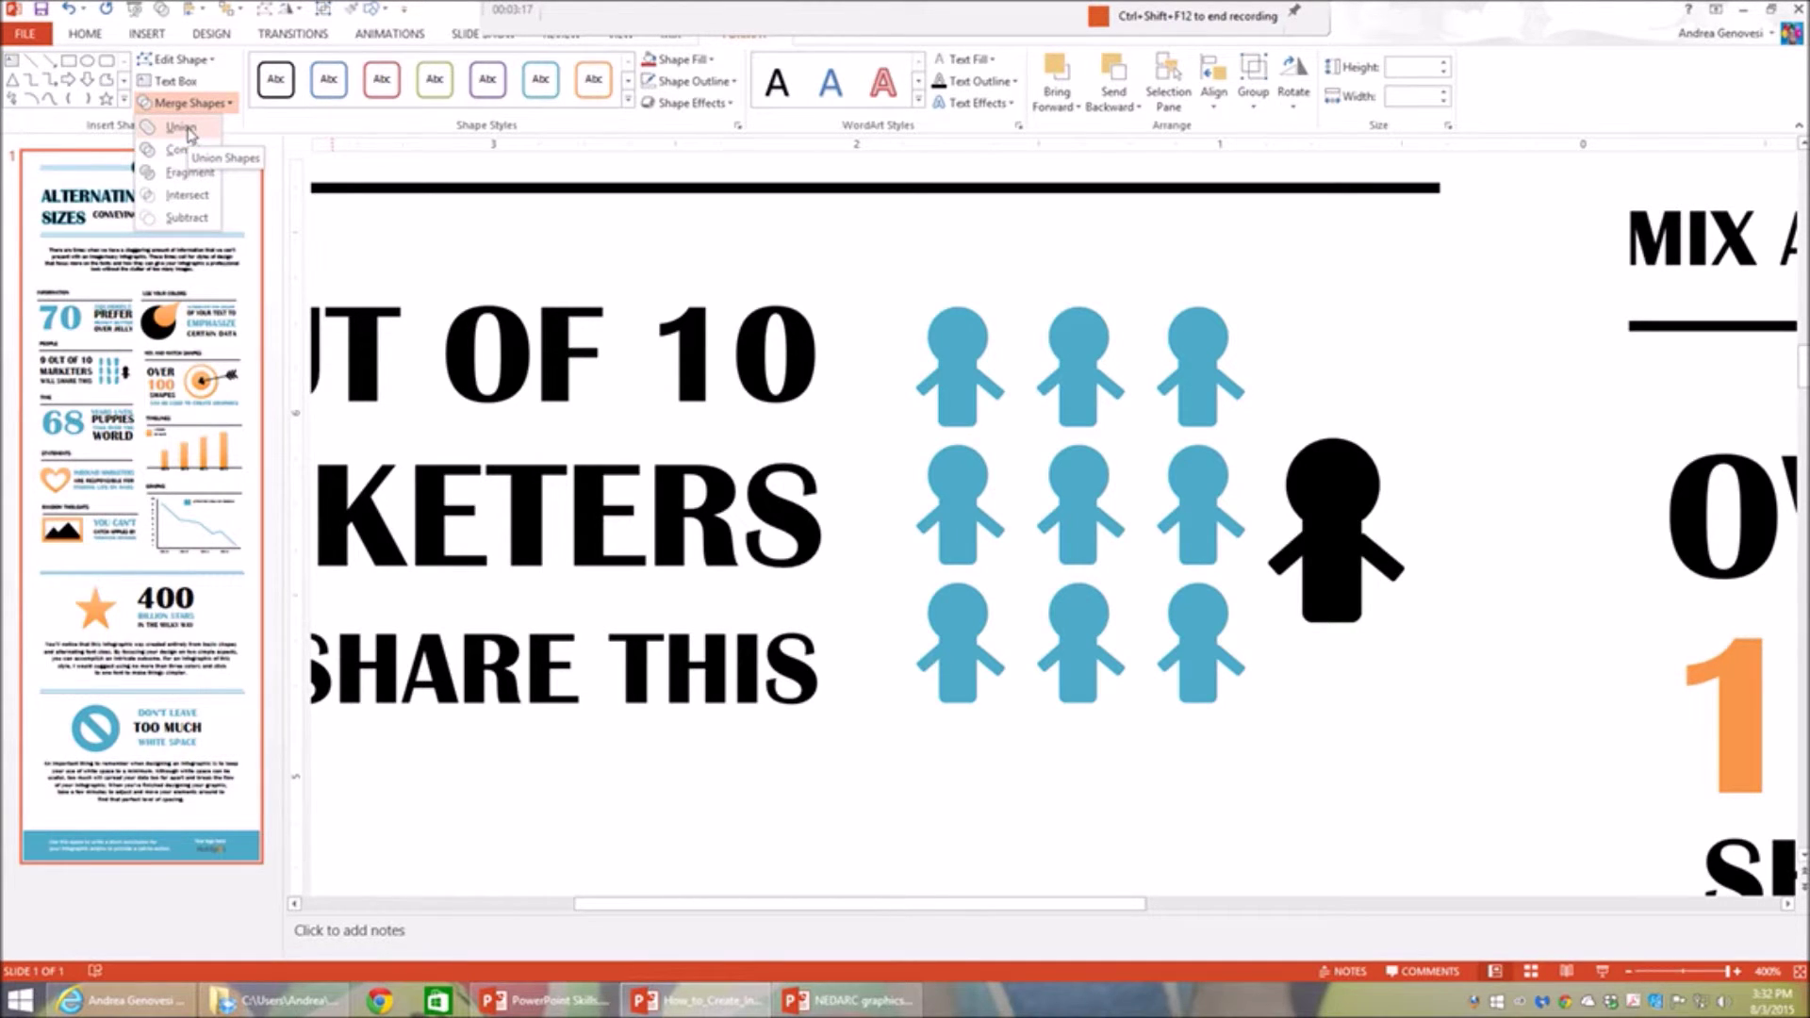
# Union the four figure parts into one shape and place it right of the blue figures
pyautogui.click(189, 132)
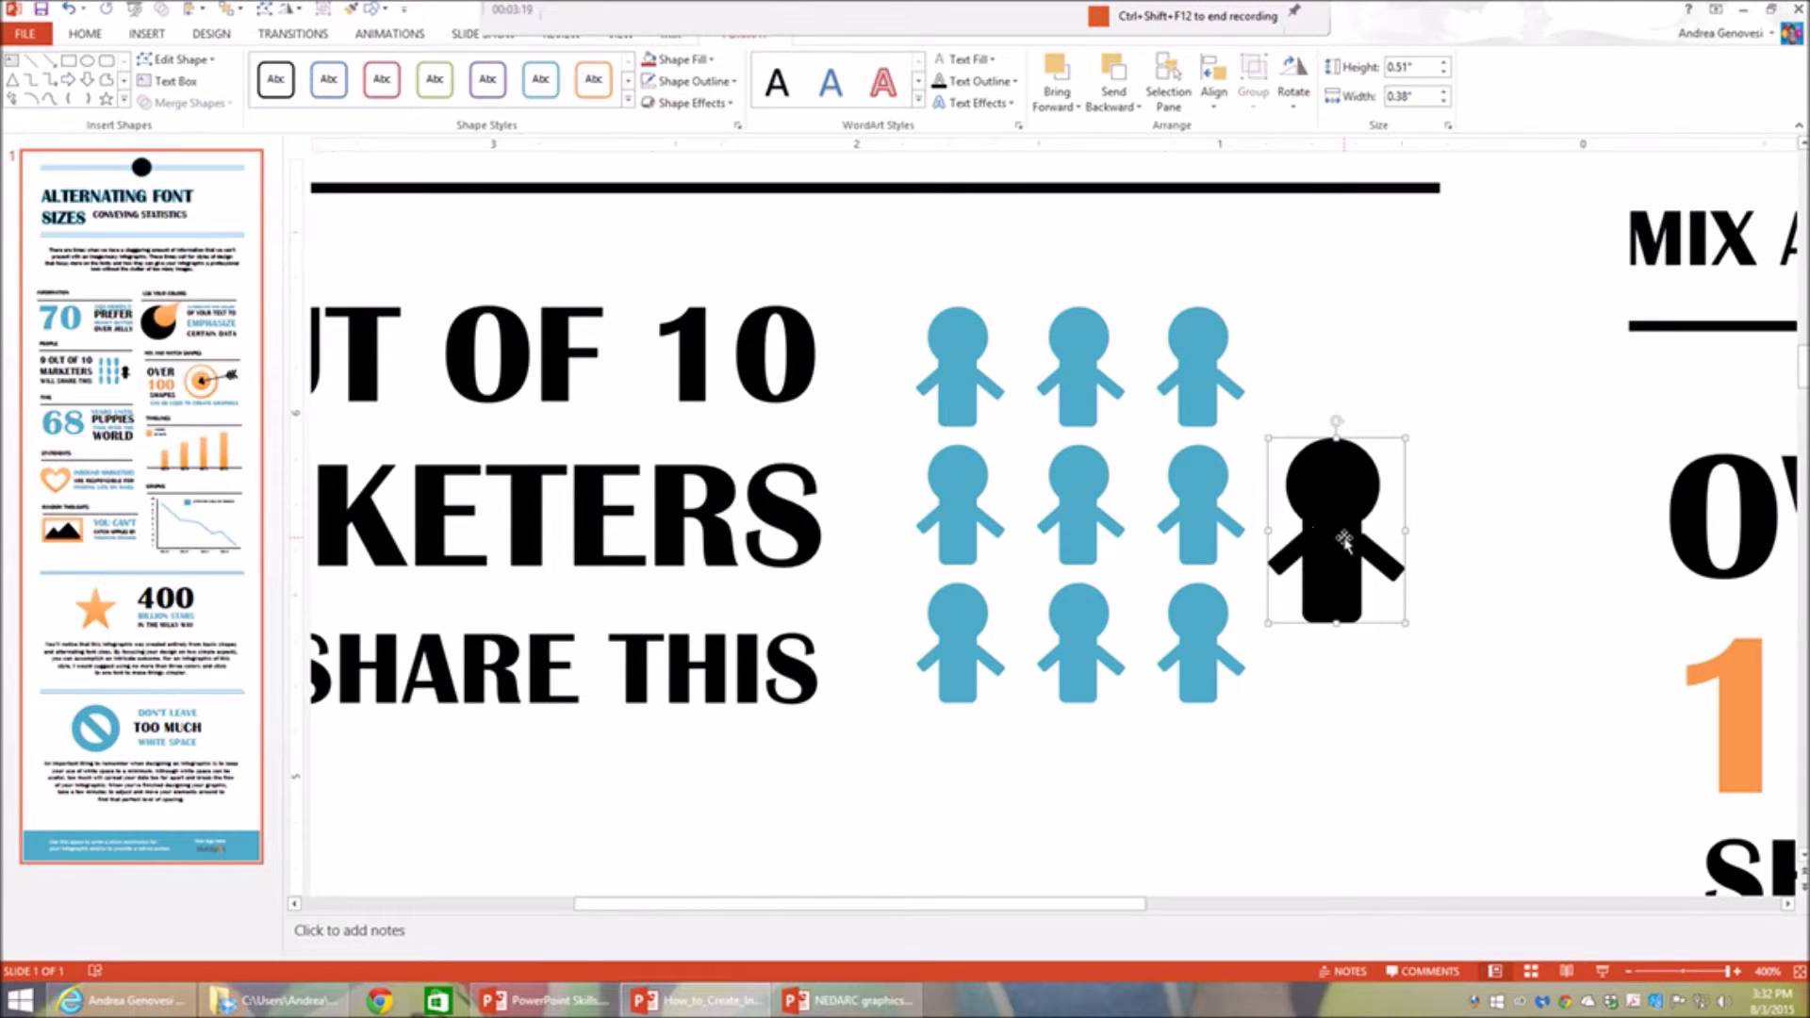
pyautogui.moveTo(1345, 544)
pyautogui.mouseDown()
pyautogui.moveTo(1434, 537)
pyautogui.moveTo(1337, 542)
pyautogui.mouseUp()
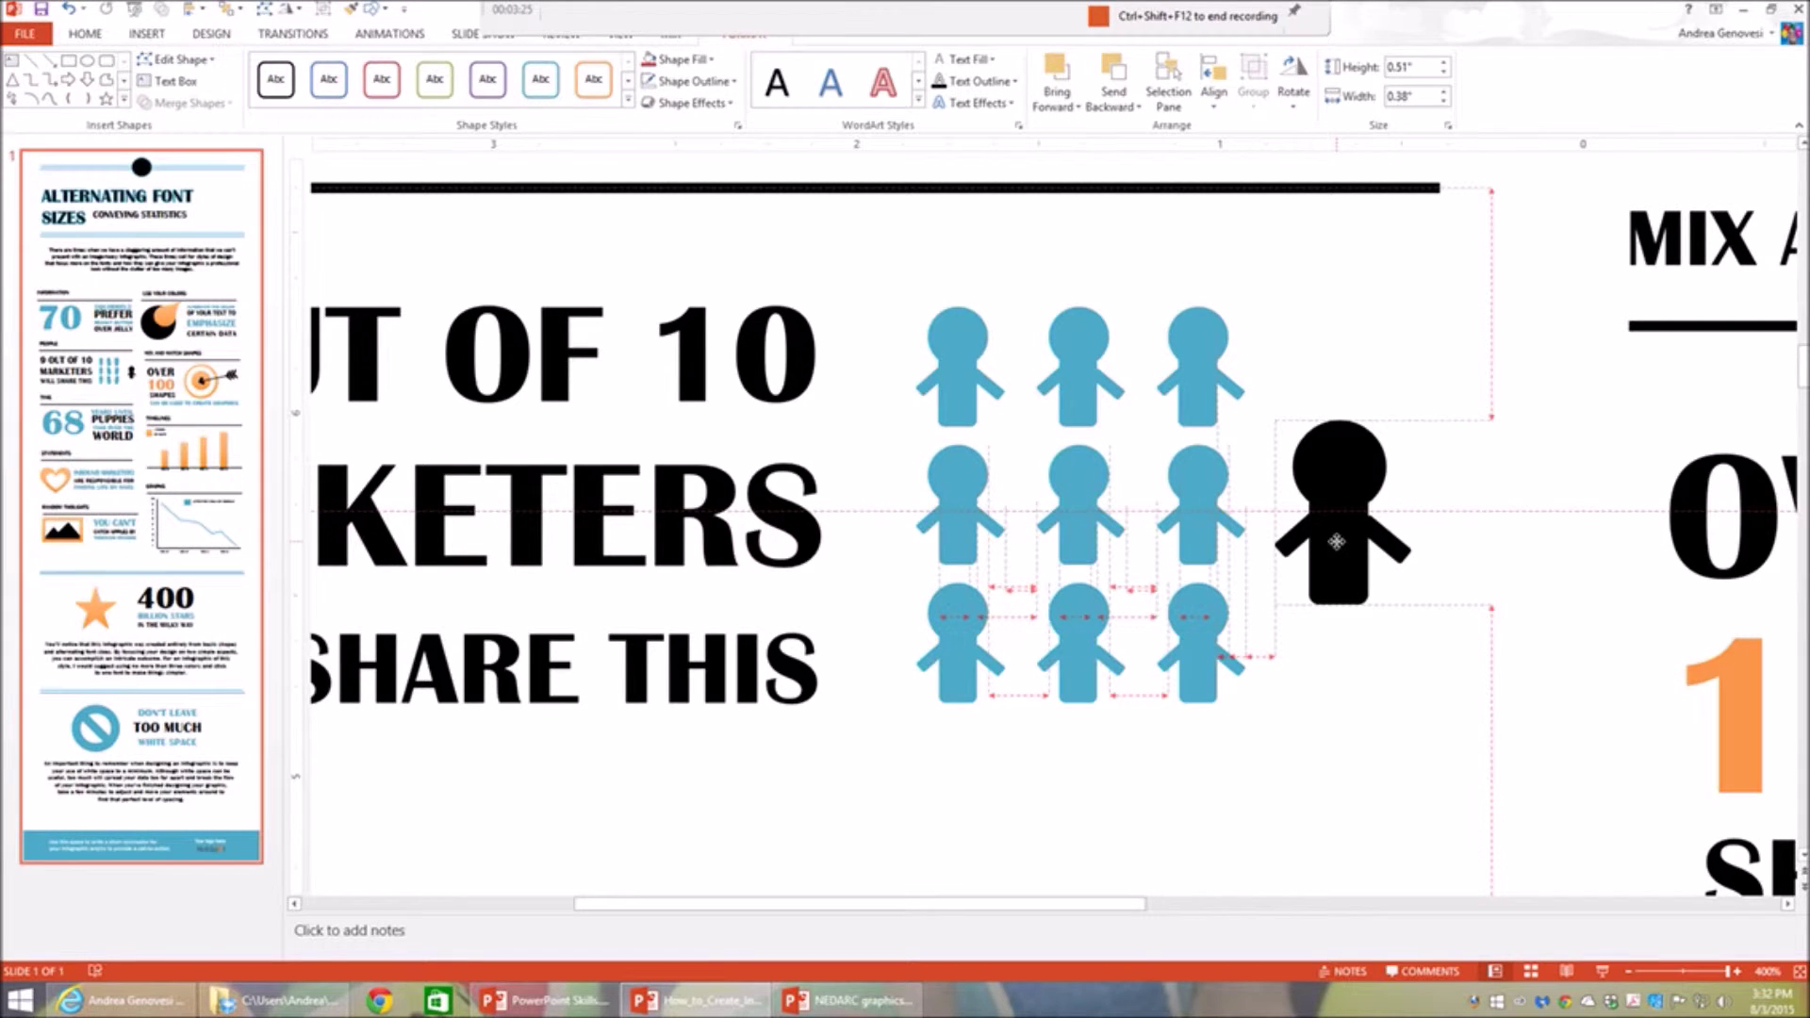
pyautogui.moveTo(1337, 542); pyautogui.dragTo(1337, 542)
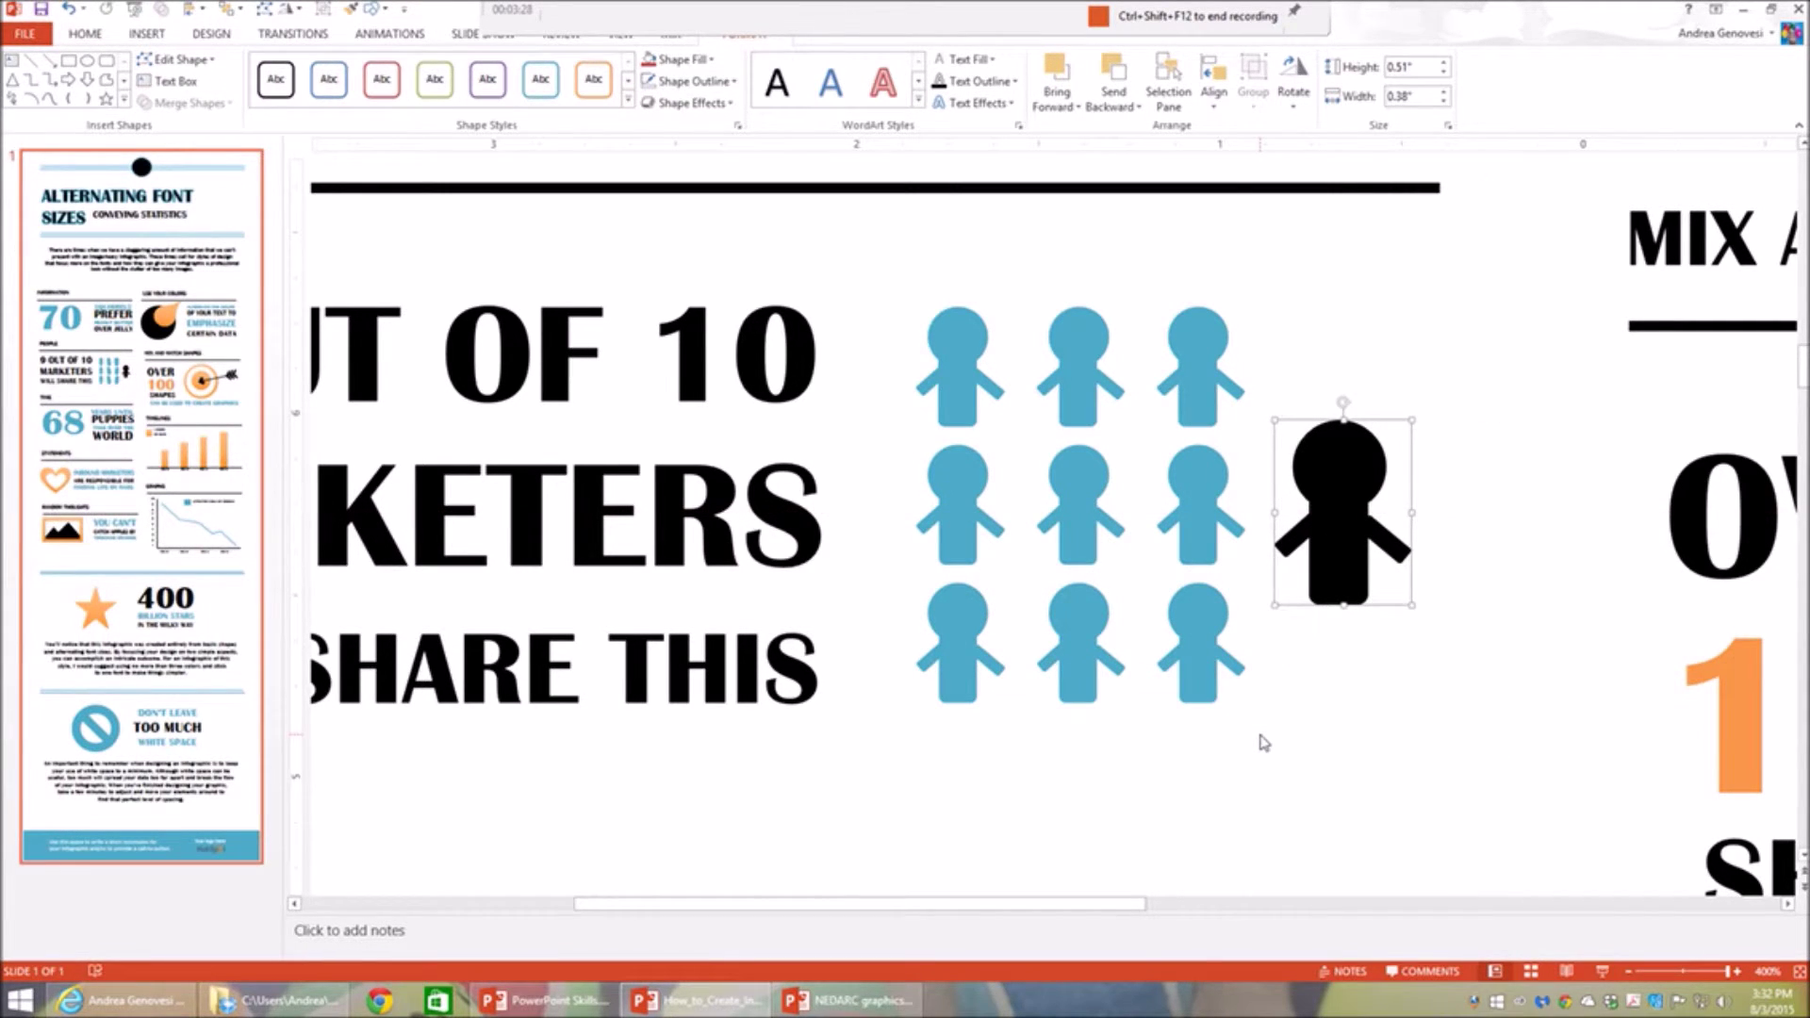
pyautogui.scroll(-3, 1263, 743)
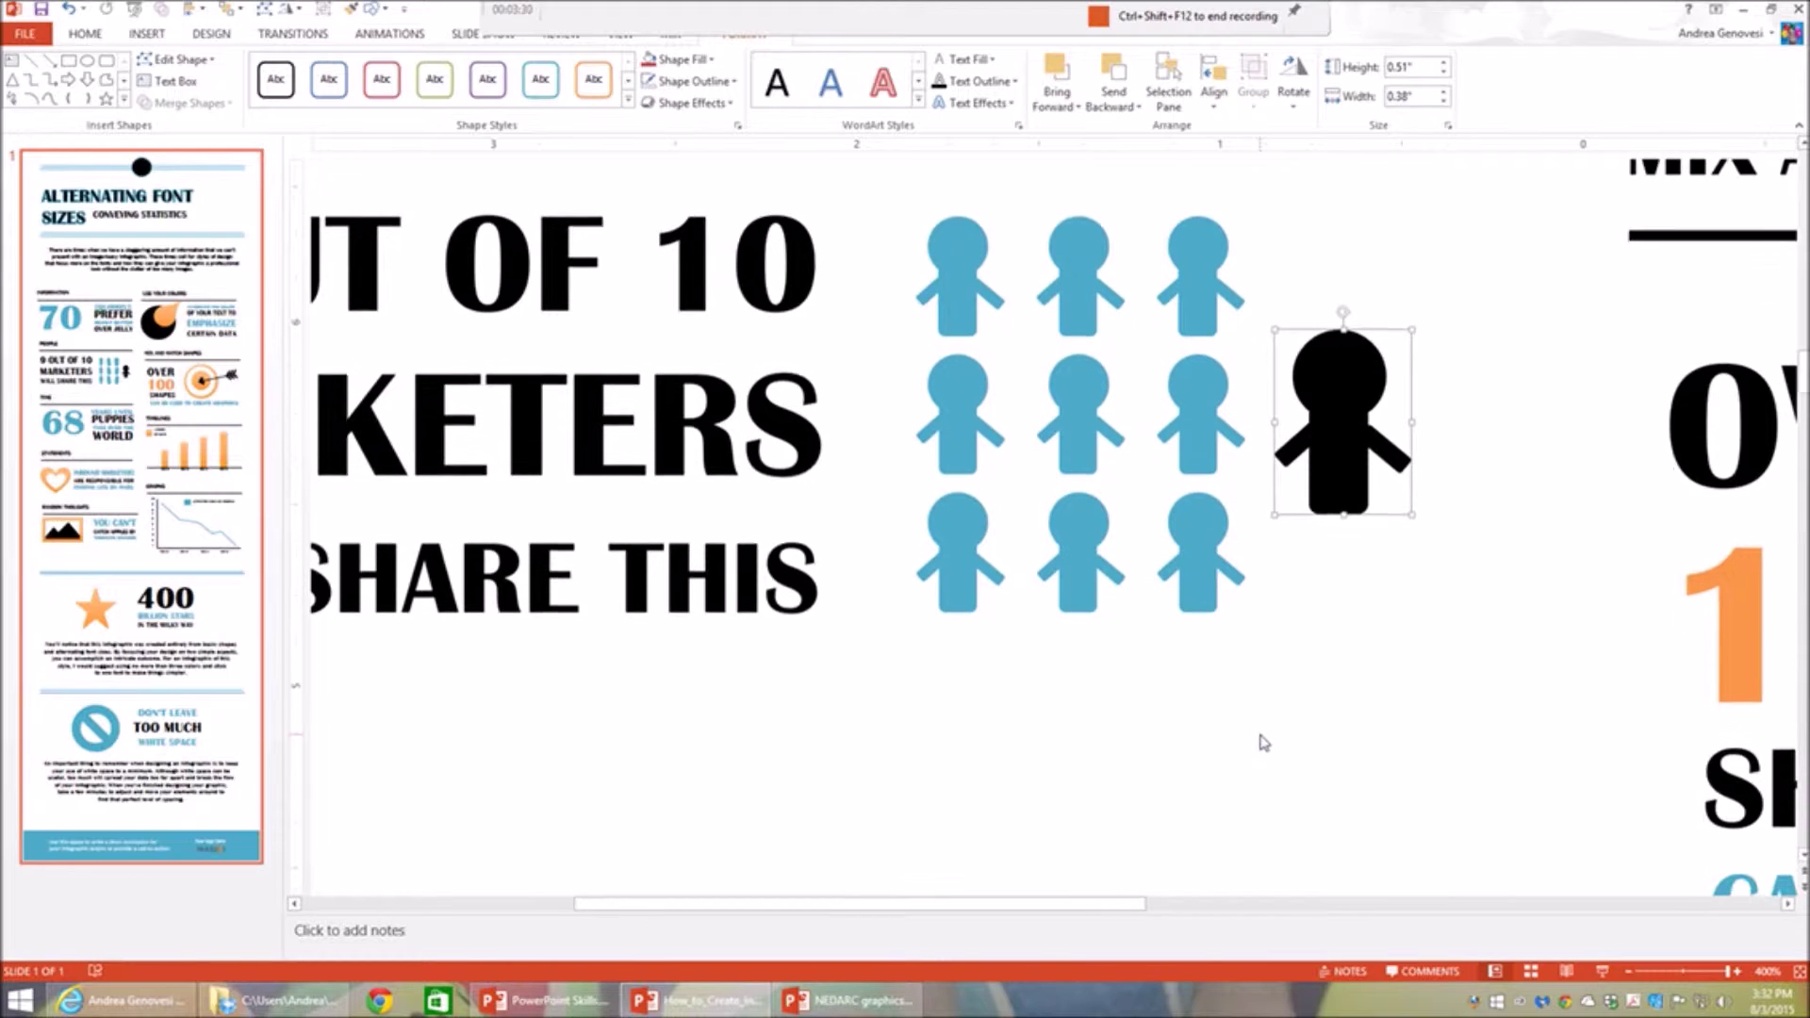
pyautogui.scroll(-1, 1263, 743)
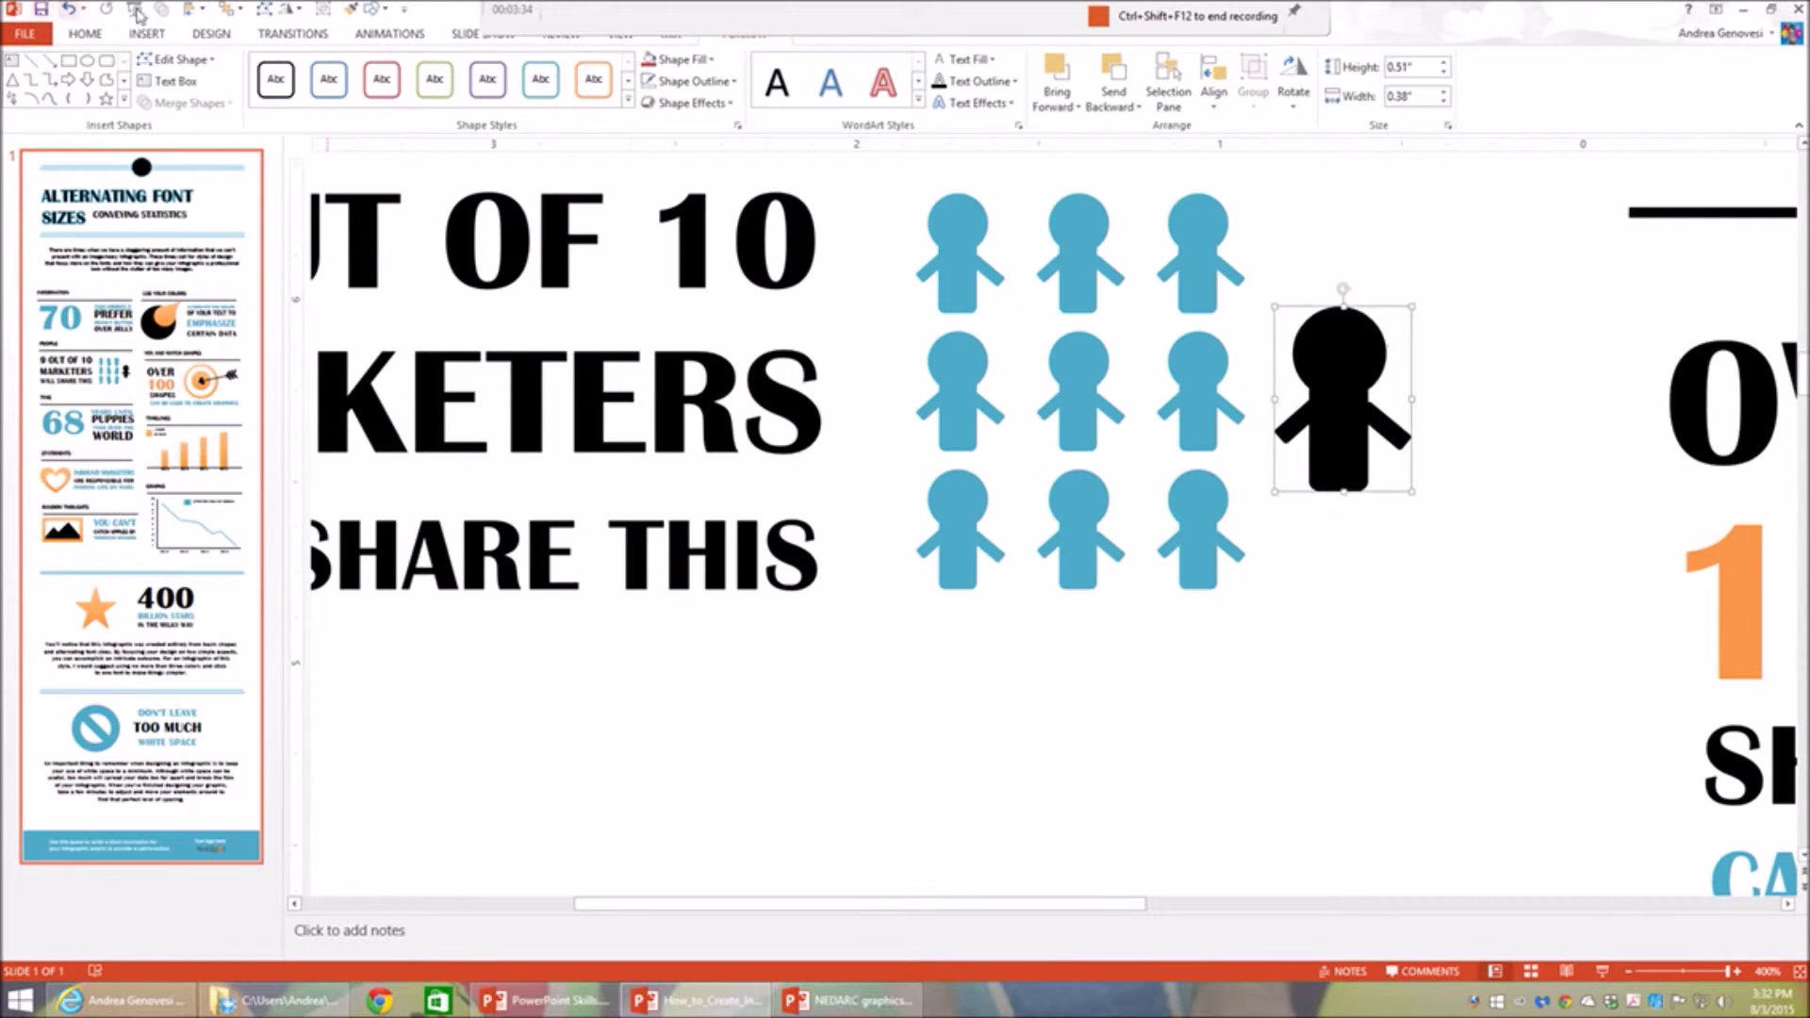
pyautogui.click(382, 11)
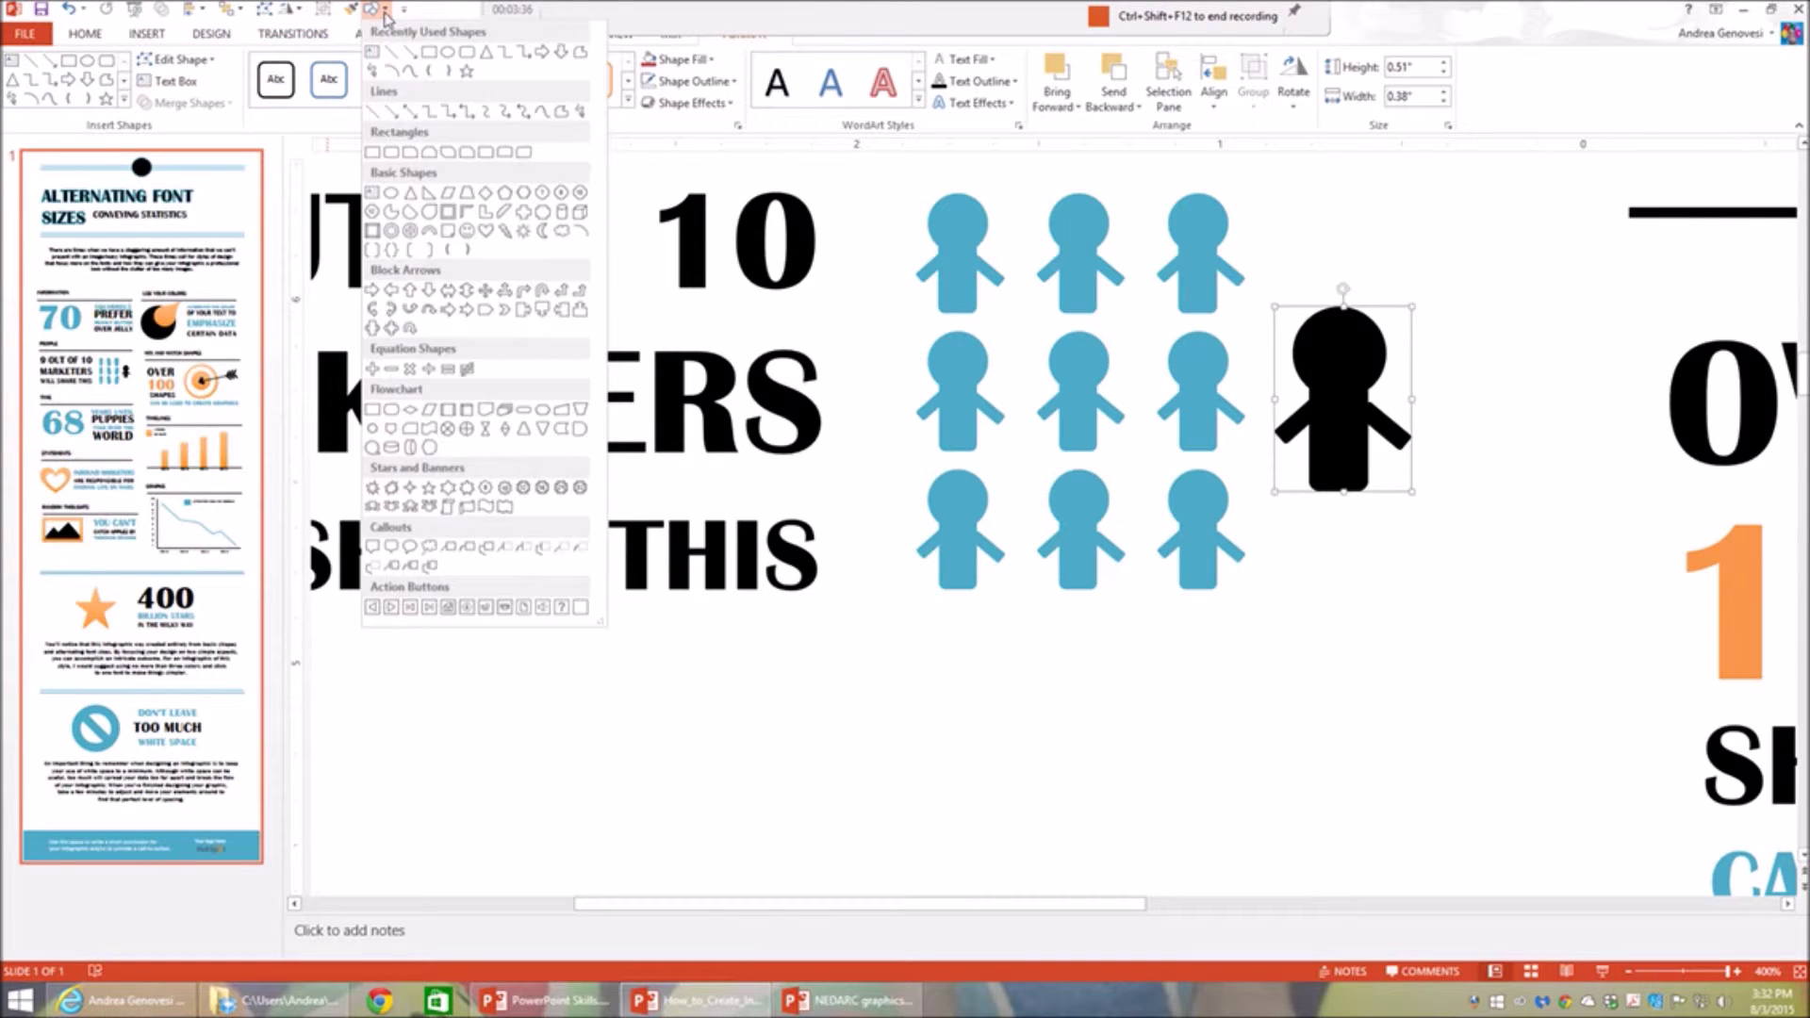
# Draw a rectangle below the blue figures and Format Paint a blue figure's fill onto it
pyautogui.click(429, 51)
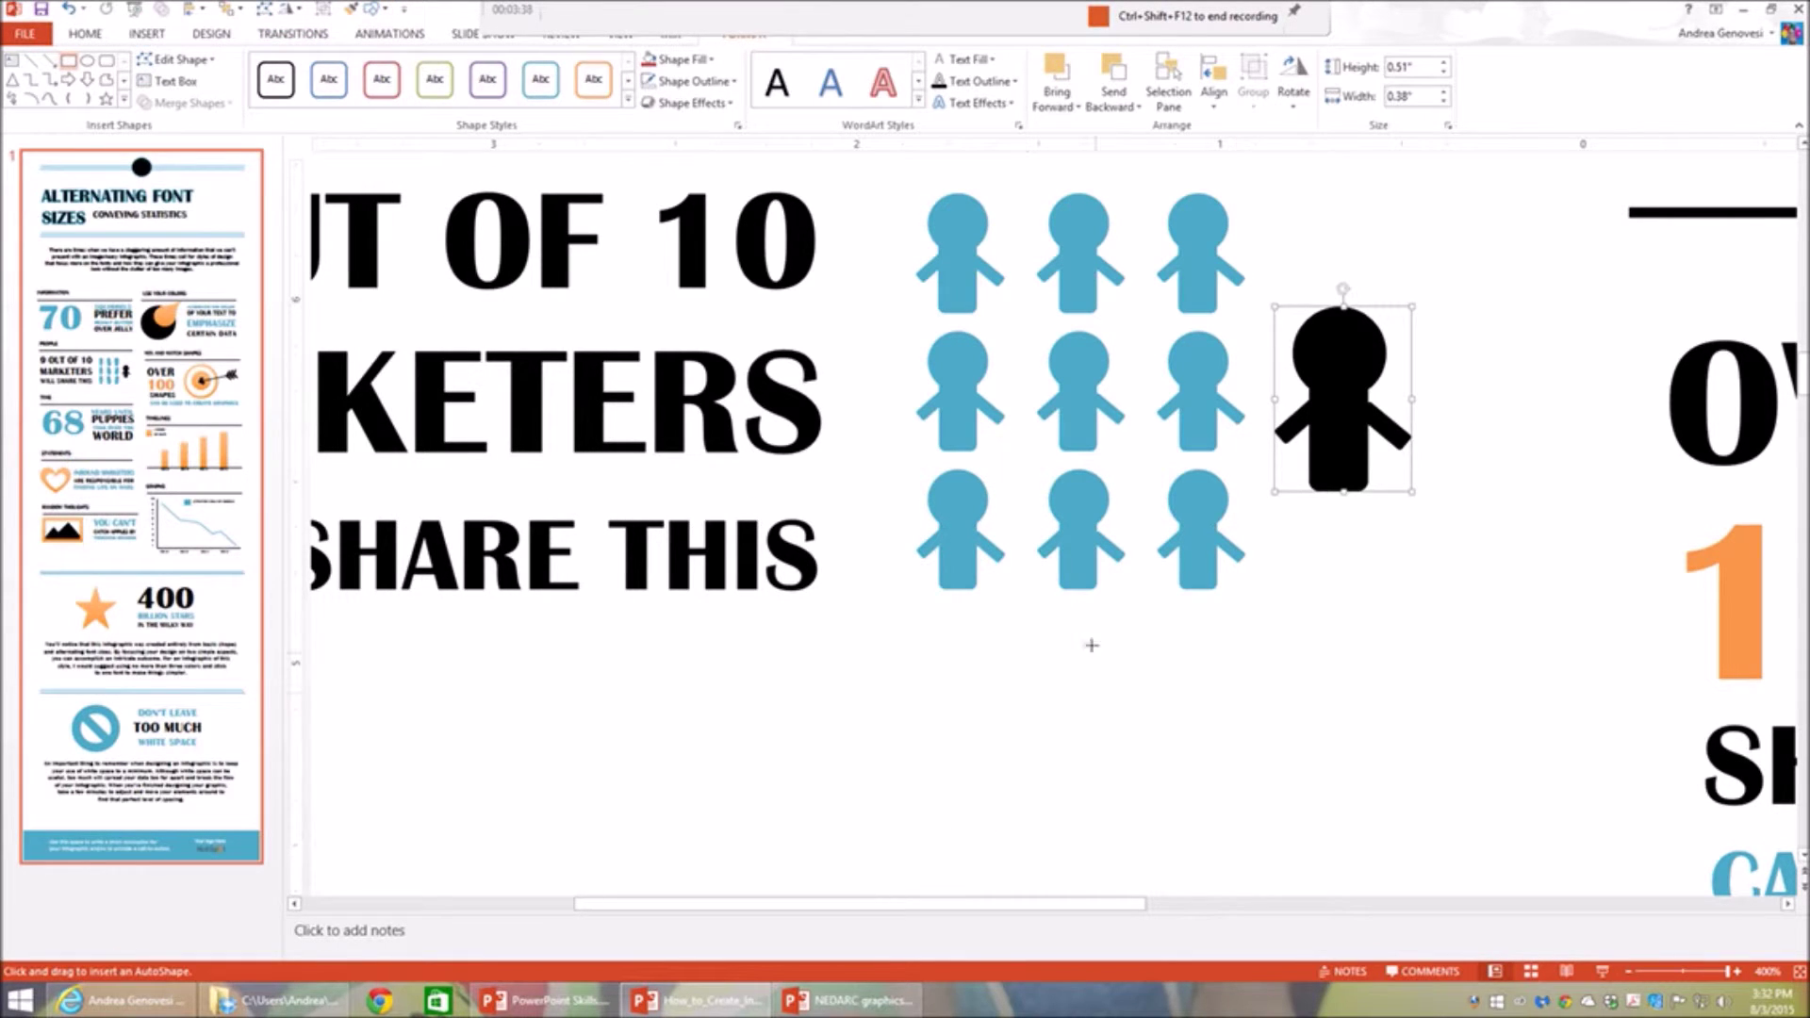
pyautogui.moveTo(1092, 645); pyautogui.dragTo(1452, 848)
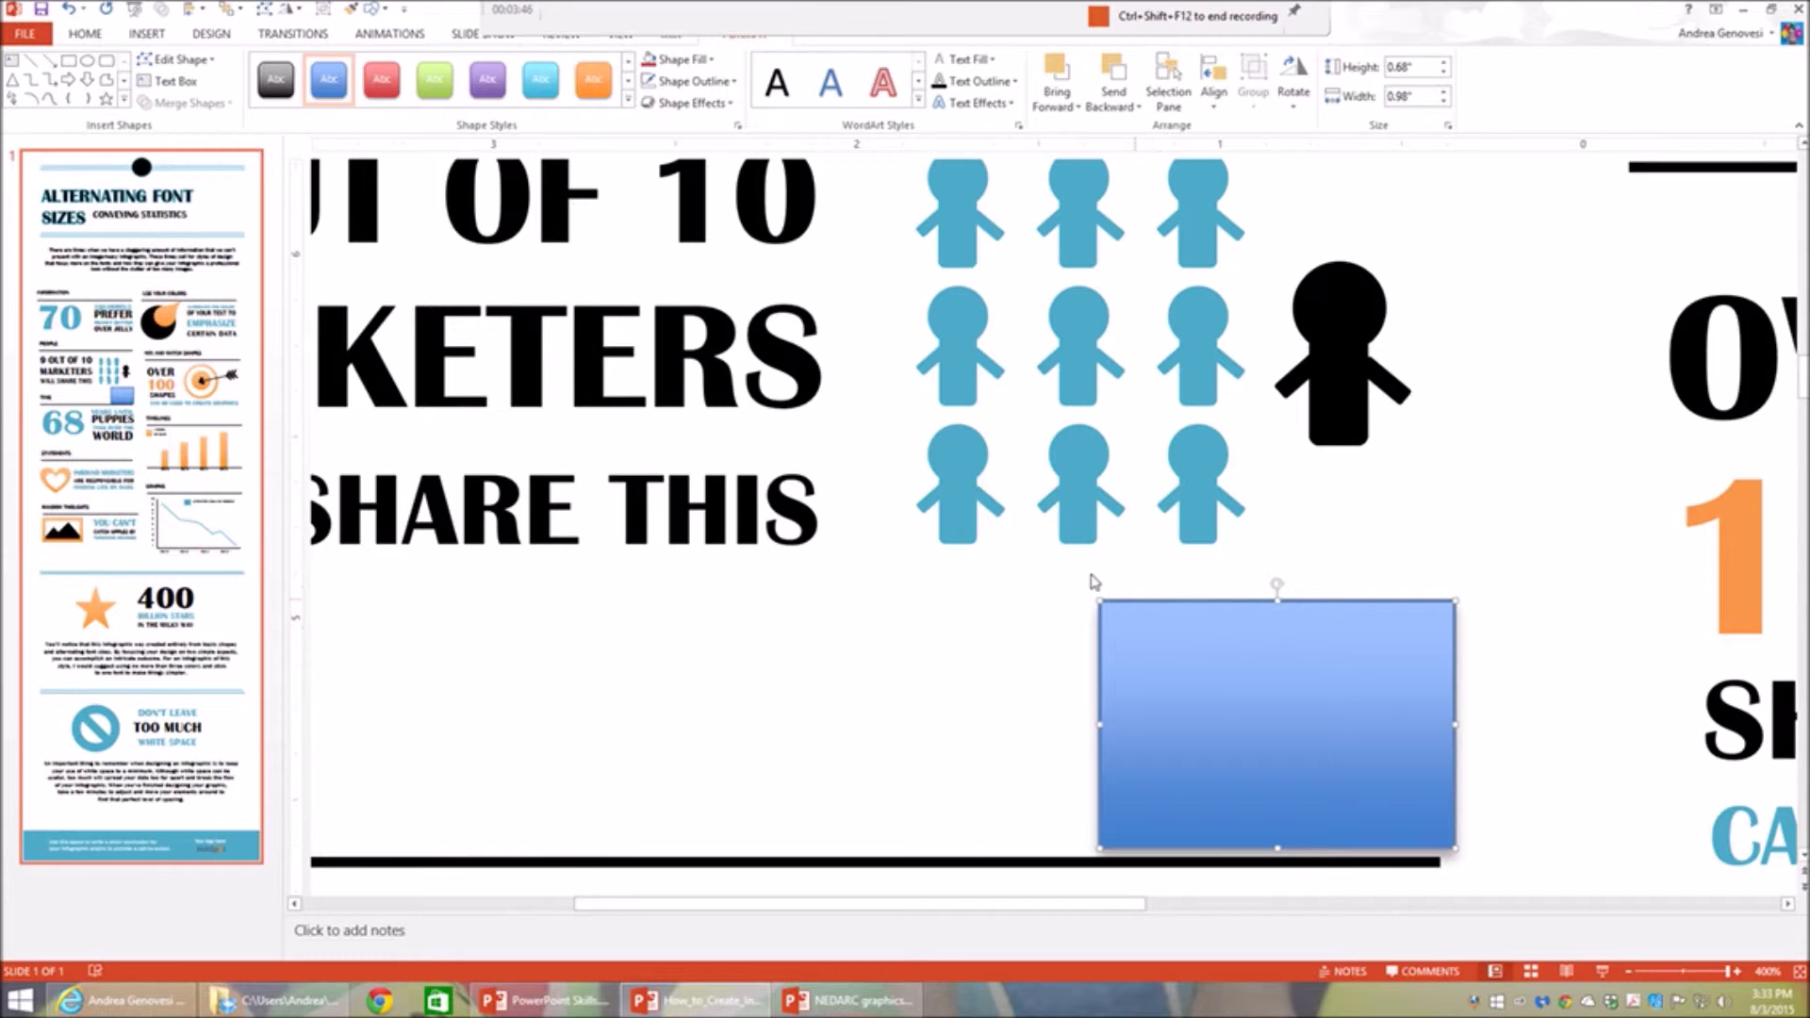
pyautogui.click(966, 468)
pyautogui.click(966, 469)
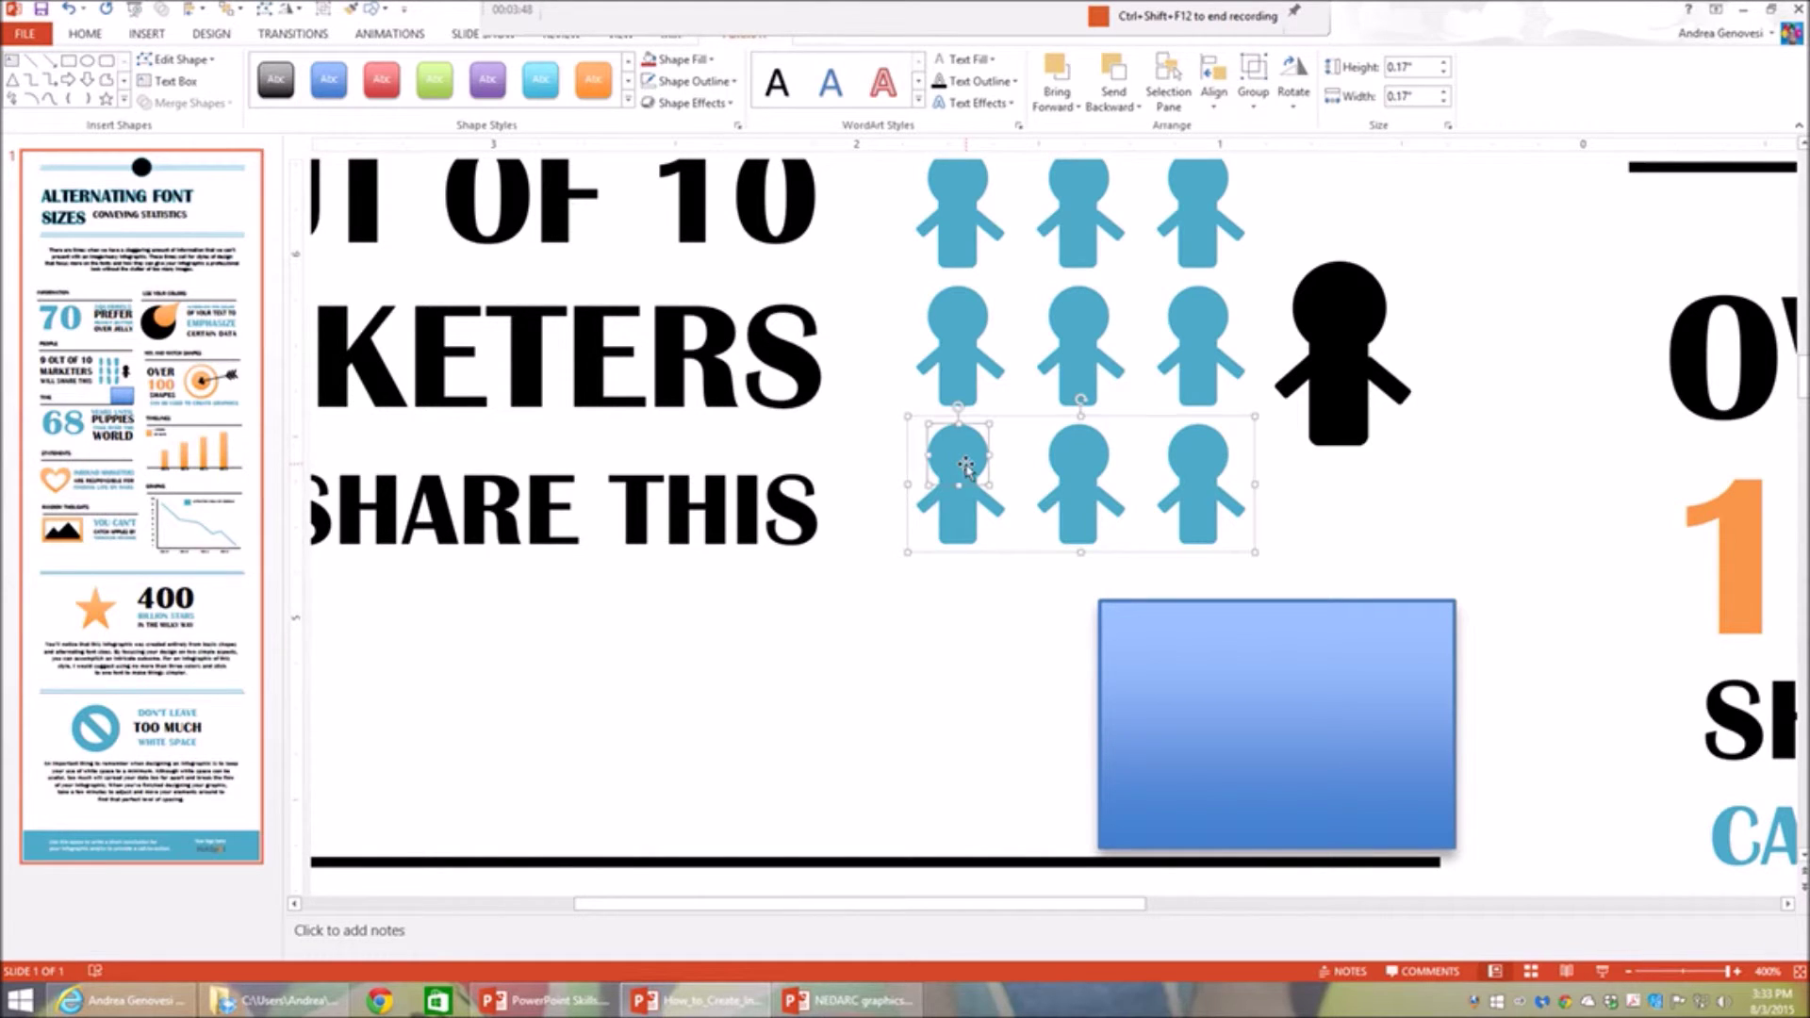
pyautogui.click(355, 8)
pyautogui.click(1346, 676)
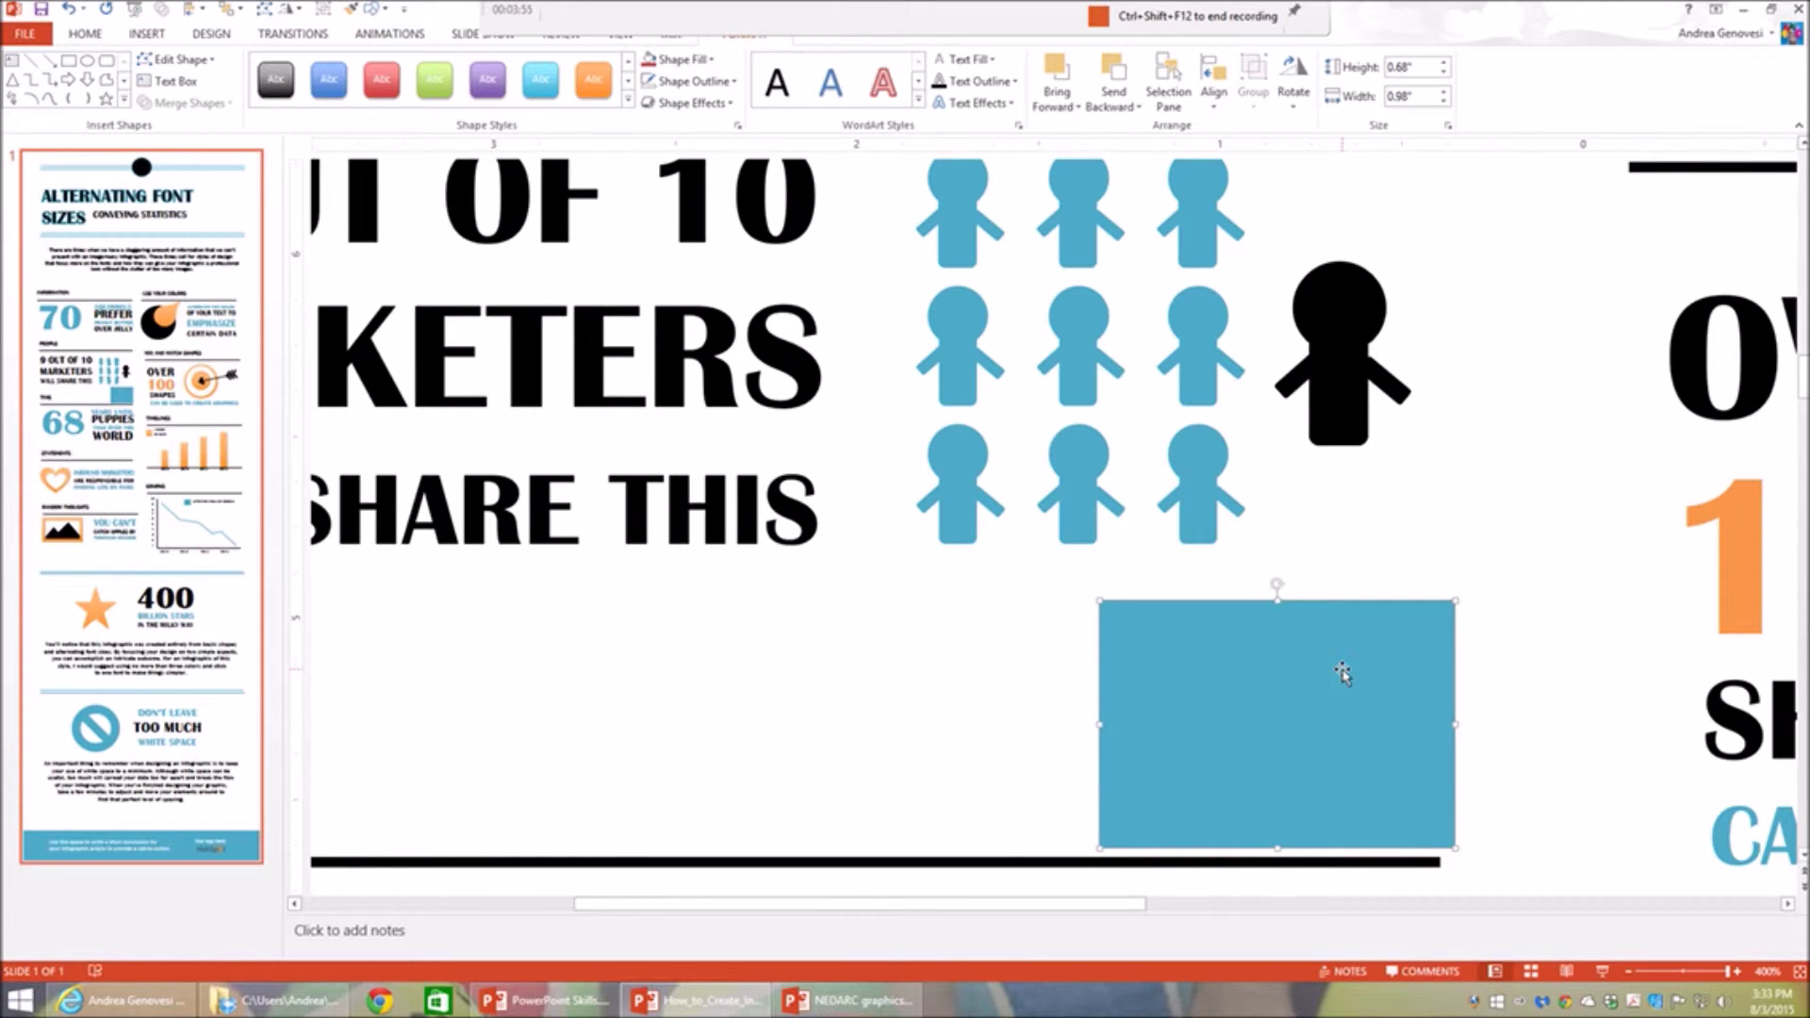
pyautogui.click(1004, 685)
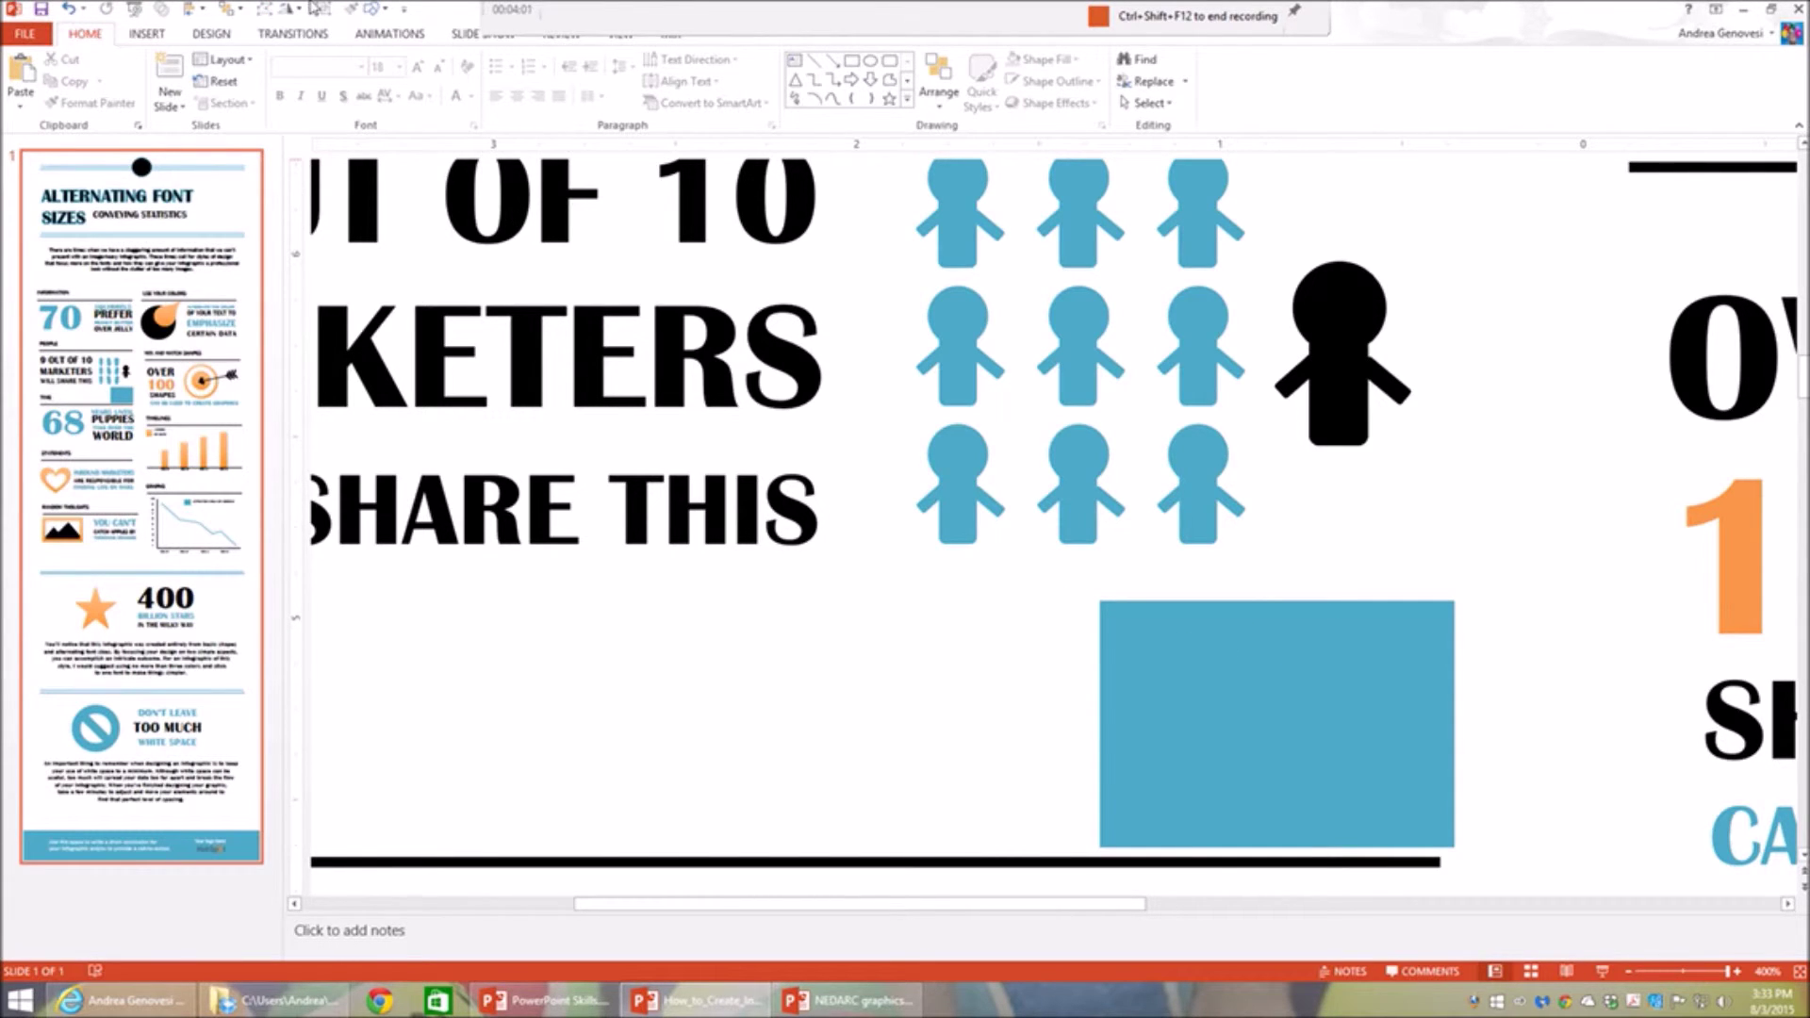
pyautogui.click(387, 14)
# Draw a 5-point star over the blue rectangle and select both shapes together
pyautogui.click(468, 77)
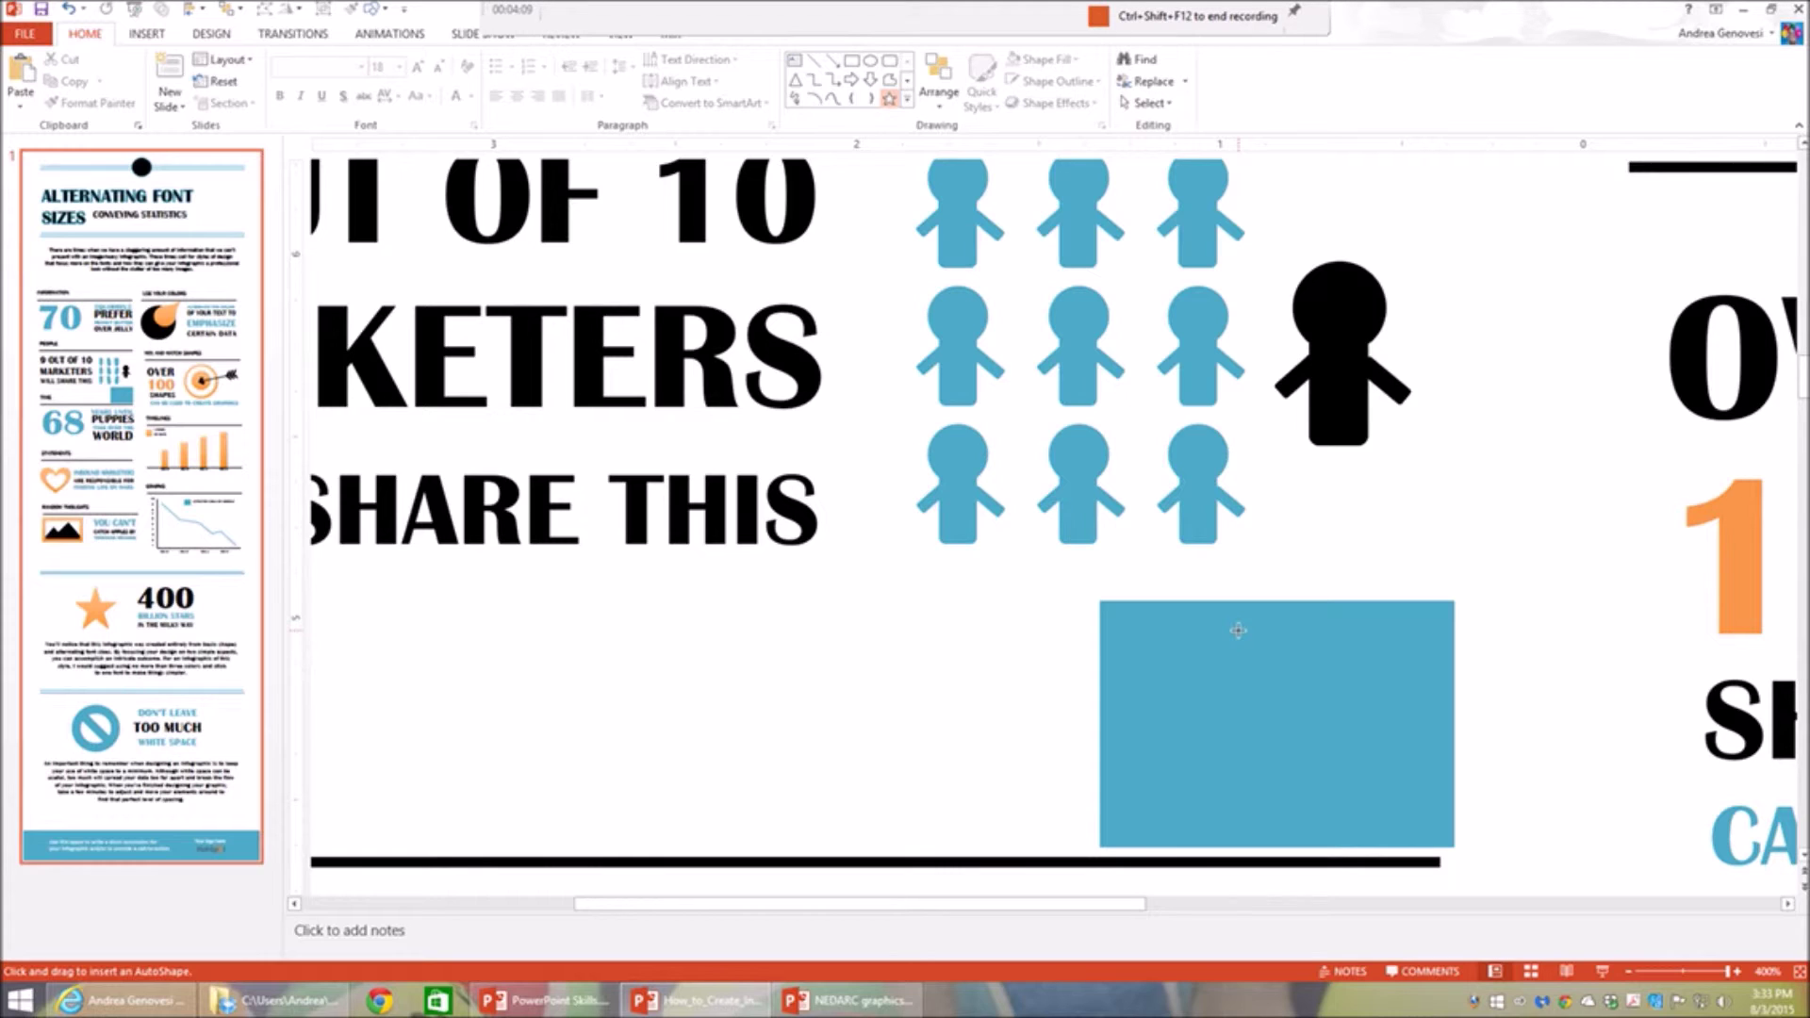
pyautogui.moveTo(1239, 630); pyautogui.dragTo(1364, 828)
pyautogui.moveTo(1357, 754); pyautogui.dragTo(1279, 745)
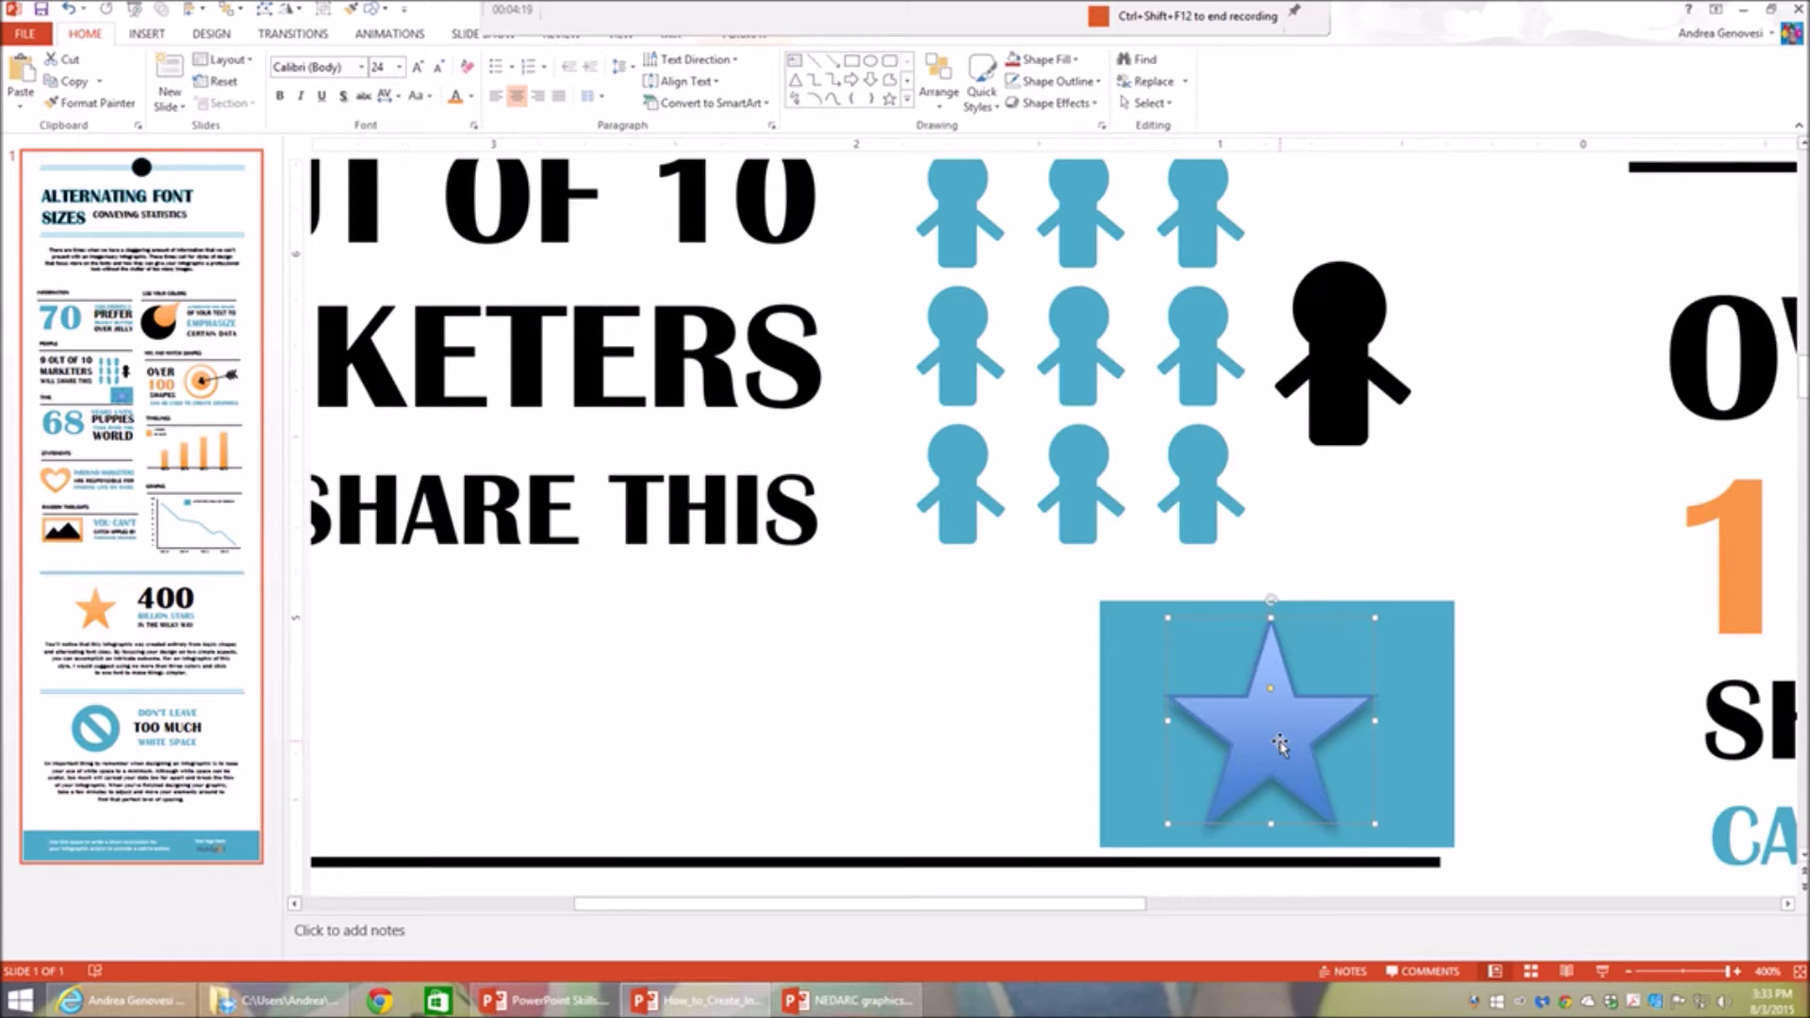
pyautogui.click(1128, 729)
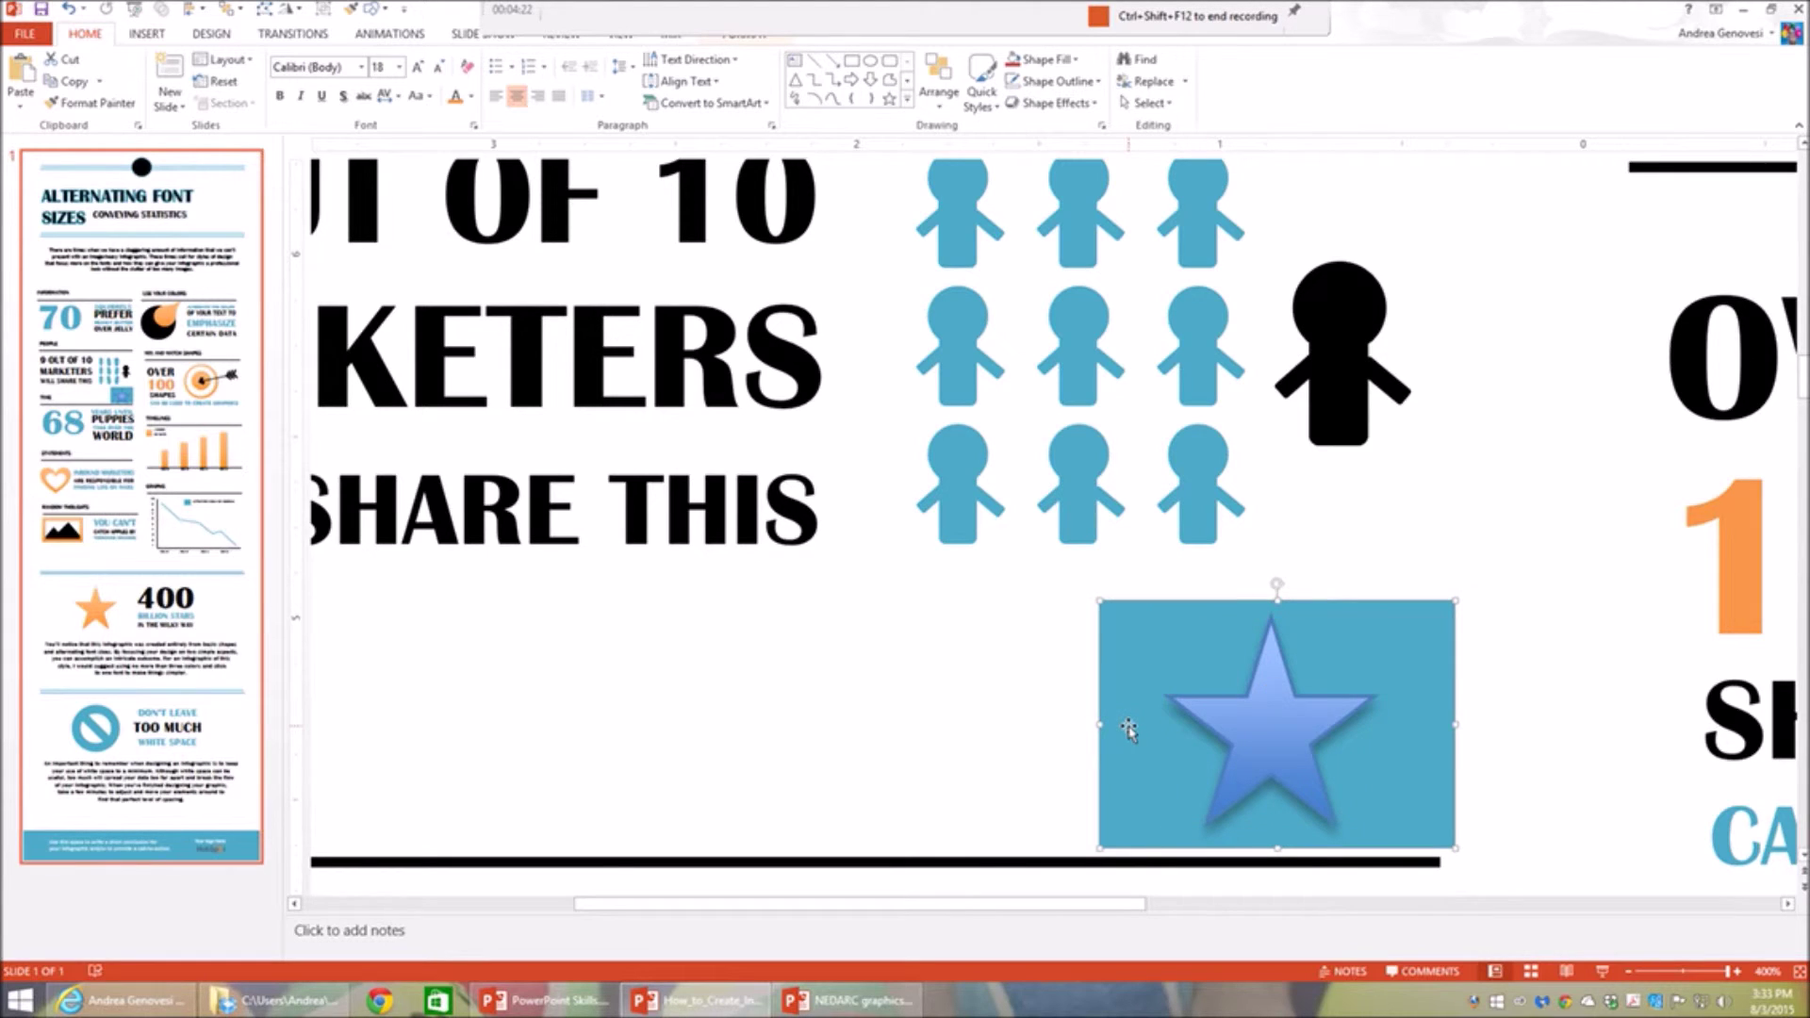
pyautogui.click(1274, 735)
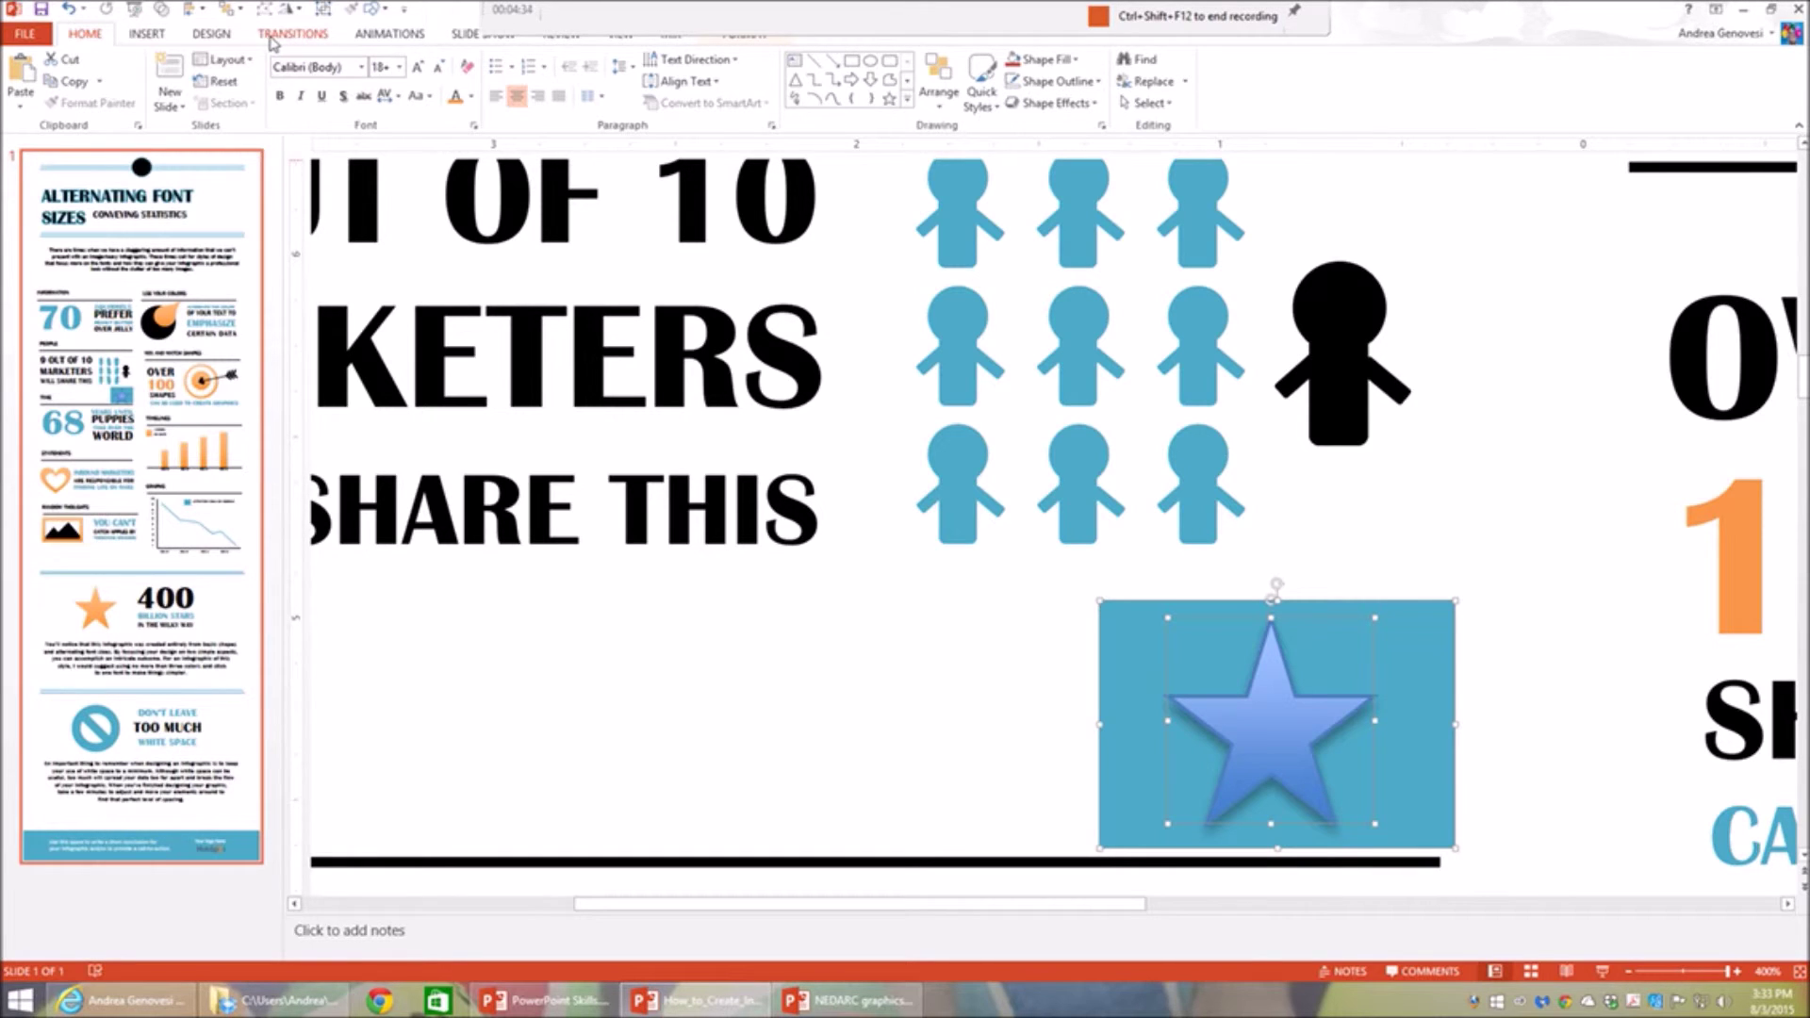
pyautogui.click(192, 10)
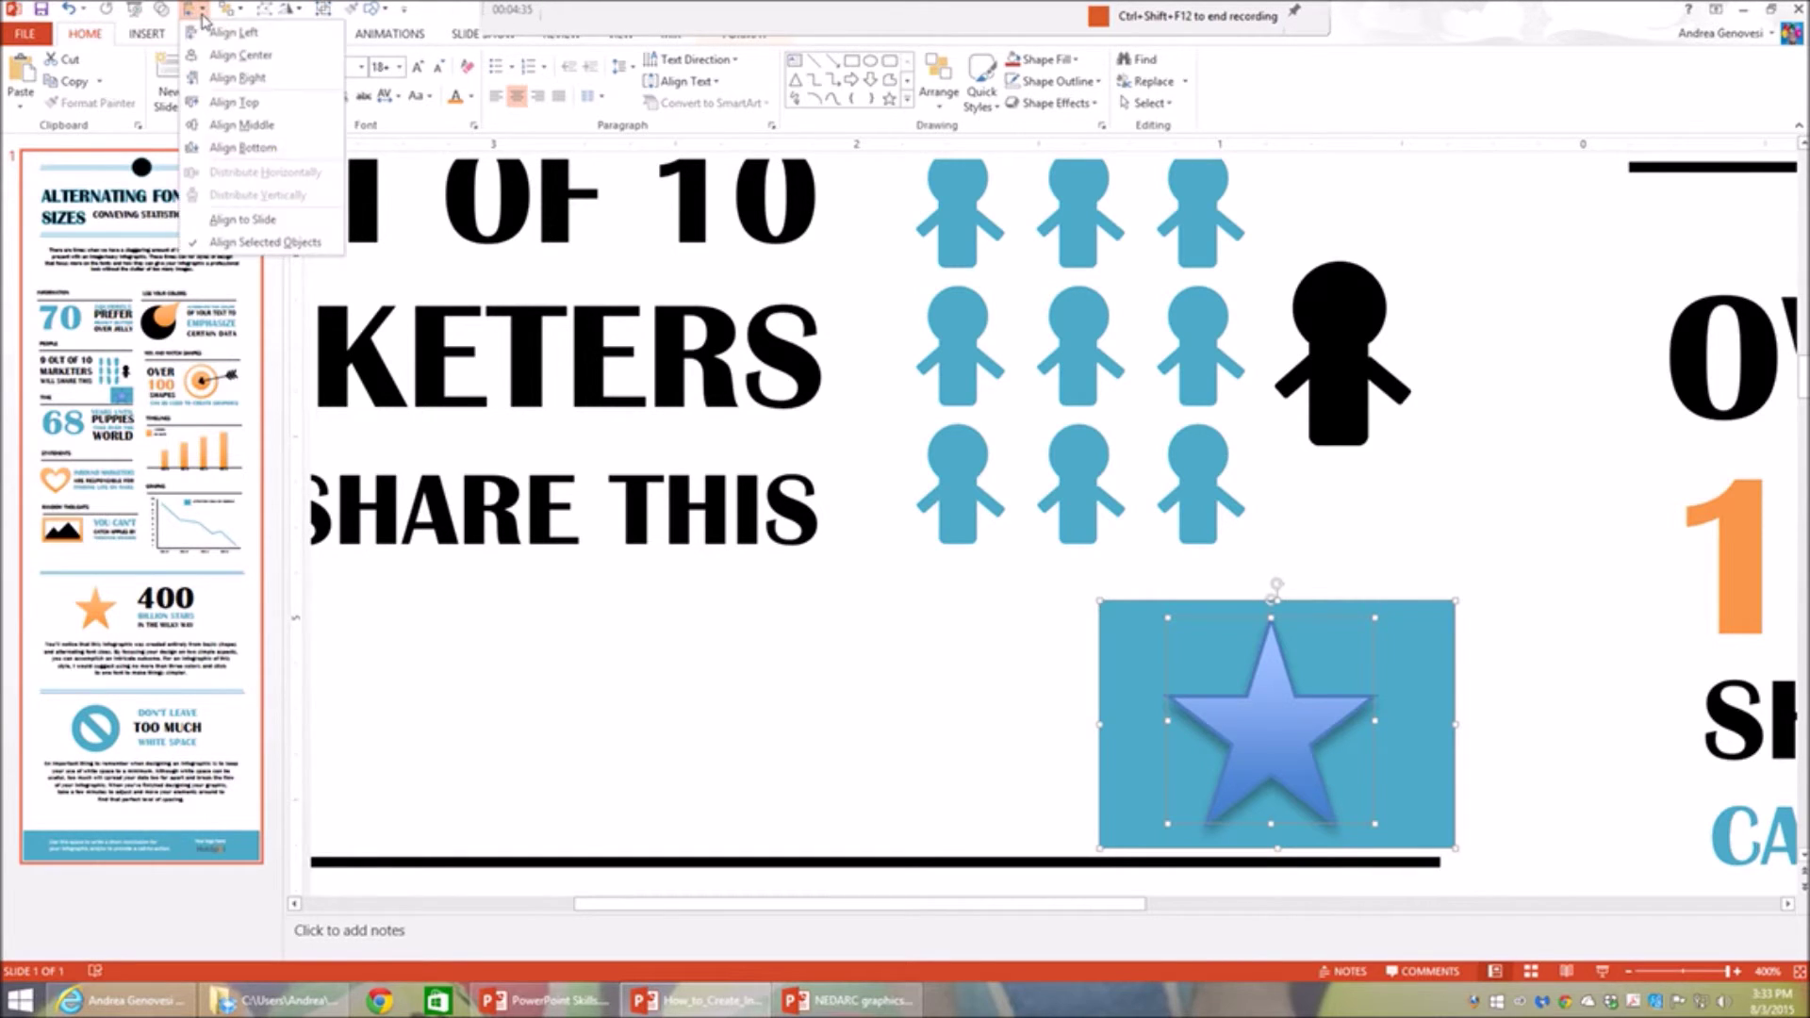
# Centre the star on the rectangle using Align Center and Align Middle
pyautogui.click(241, 55)
pyautogui.click(205, 17)
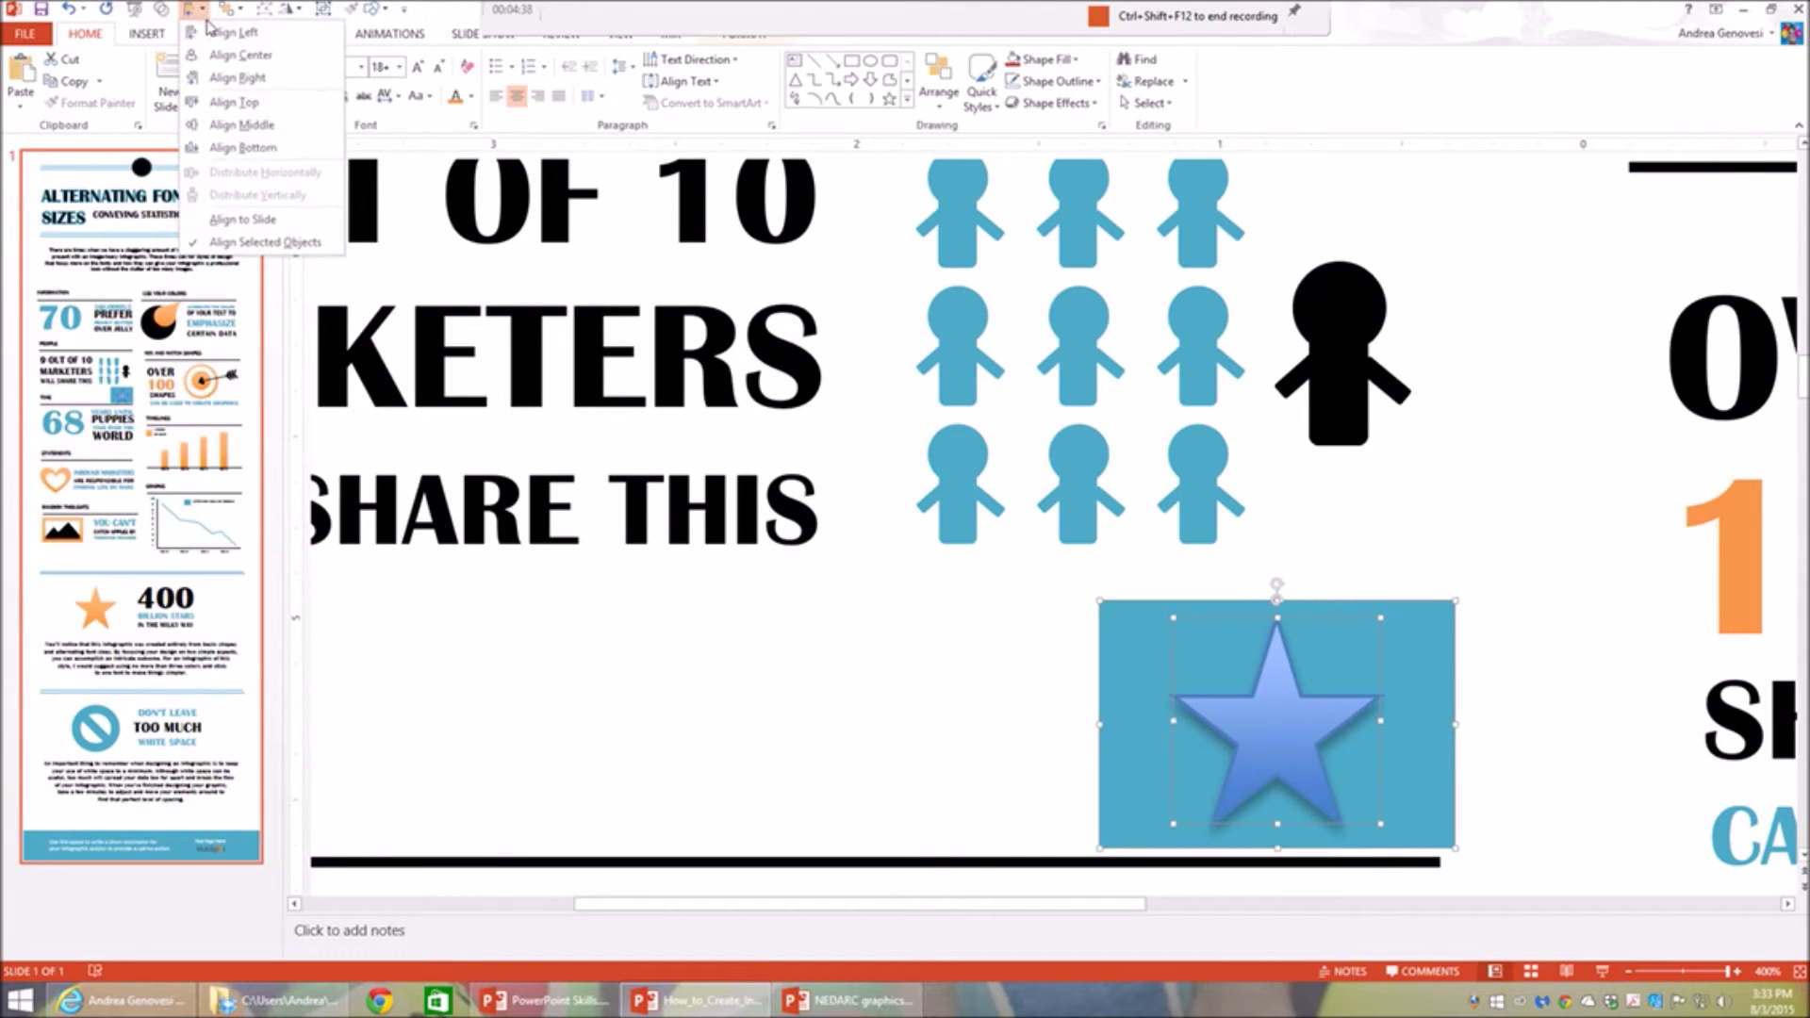
pyautogui.click(244, 127)
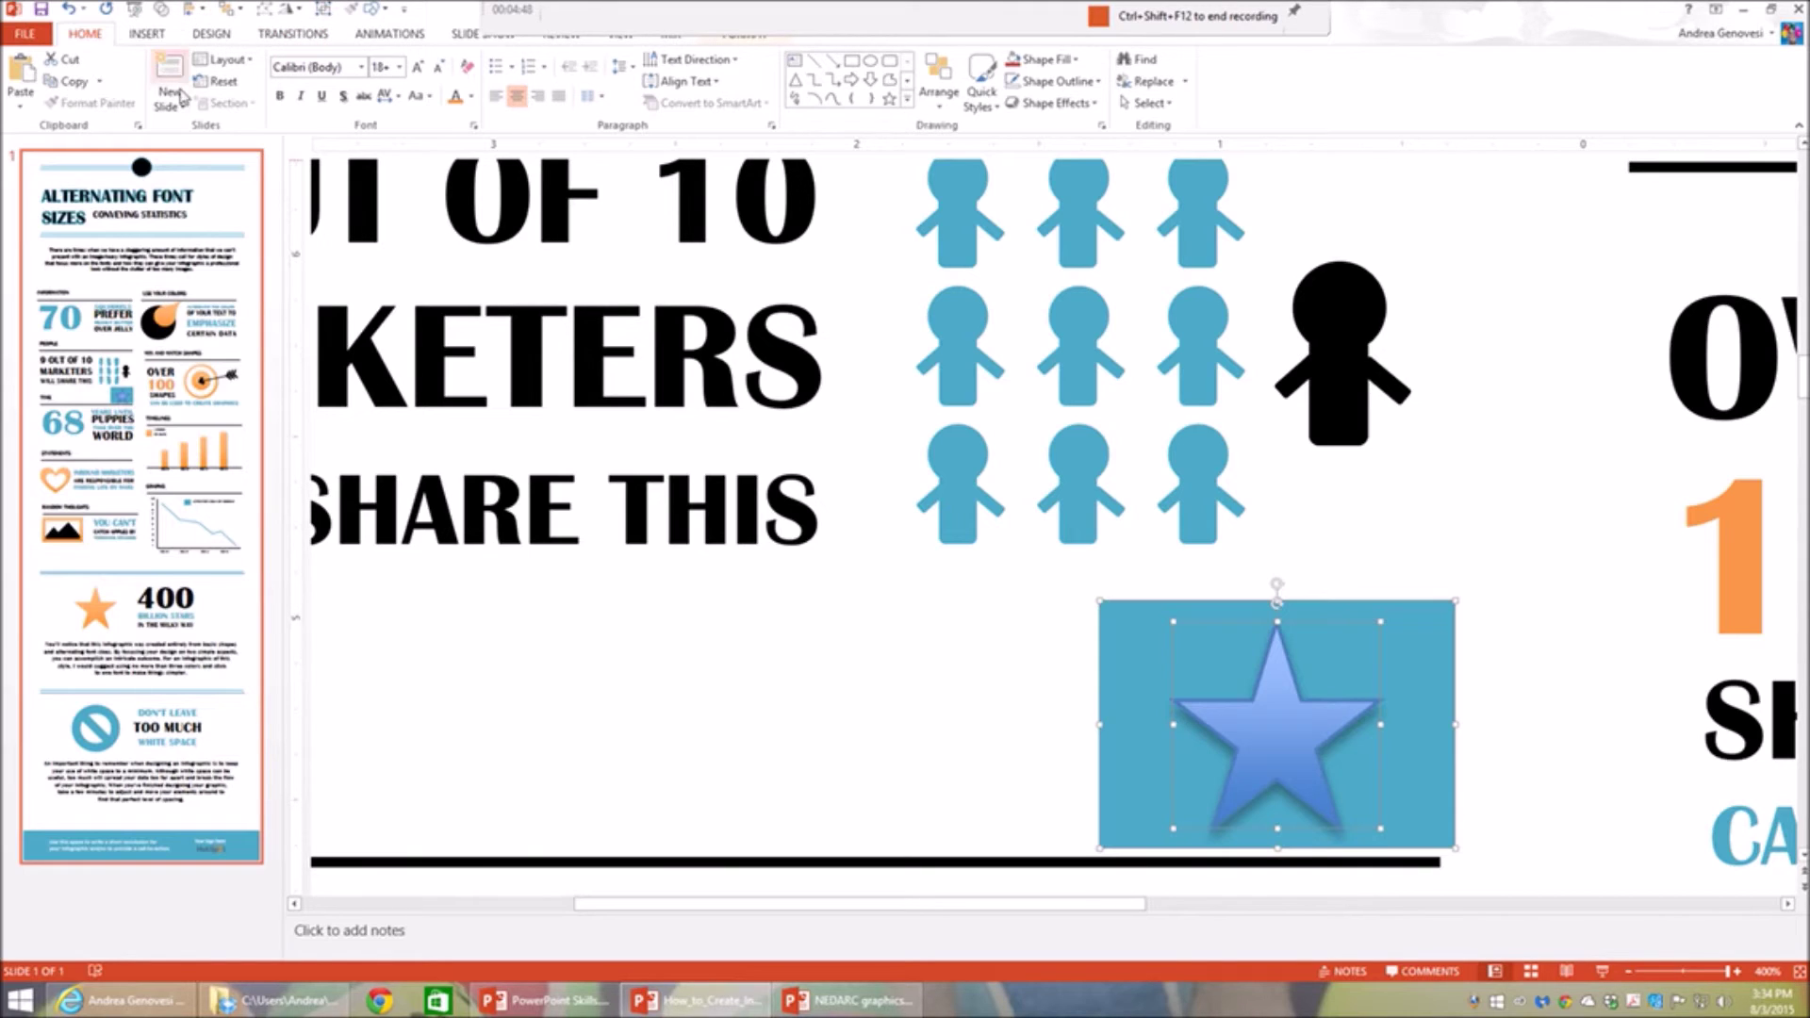
pyautogui.click(738, 36)
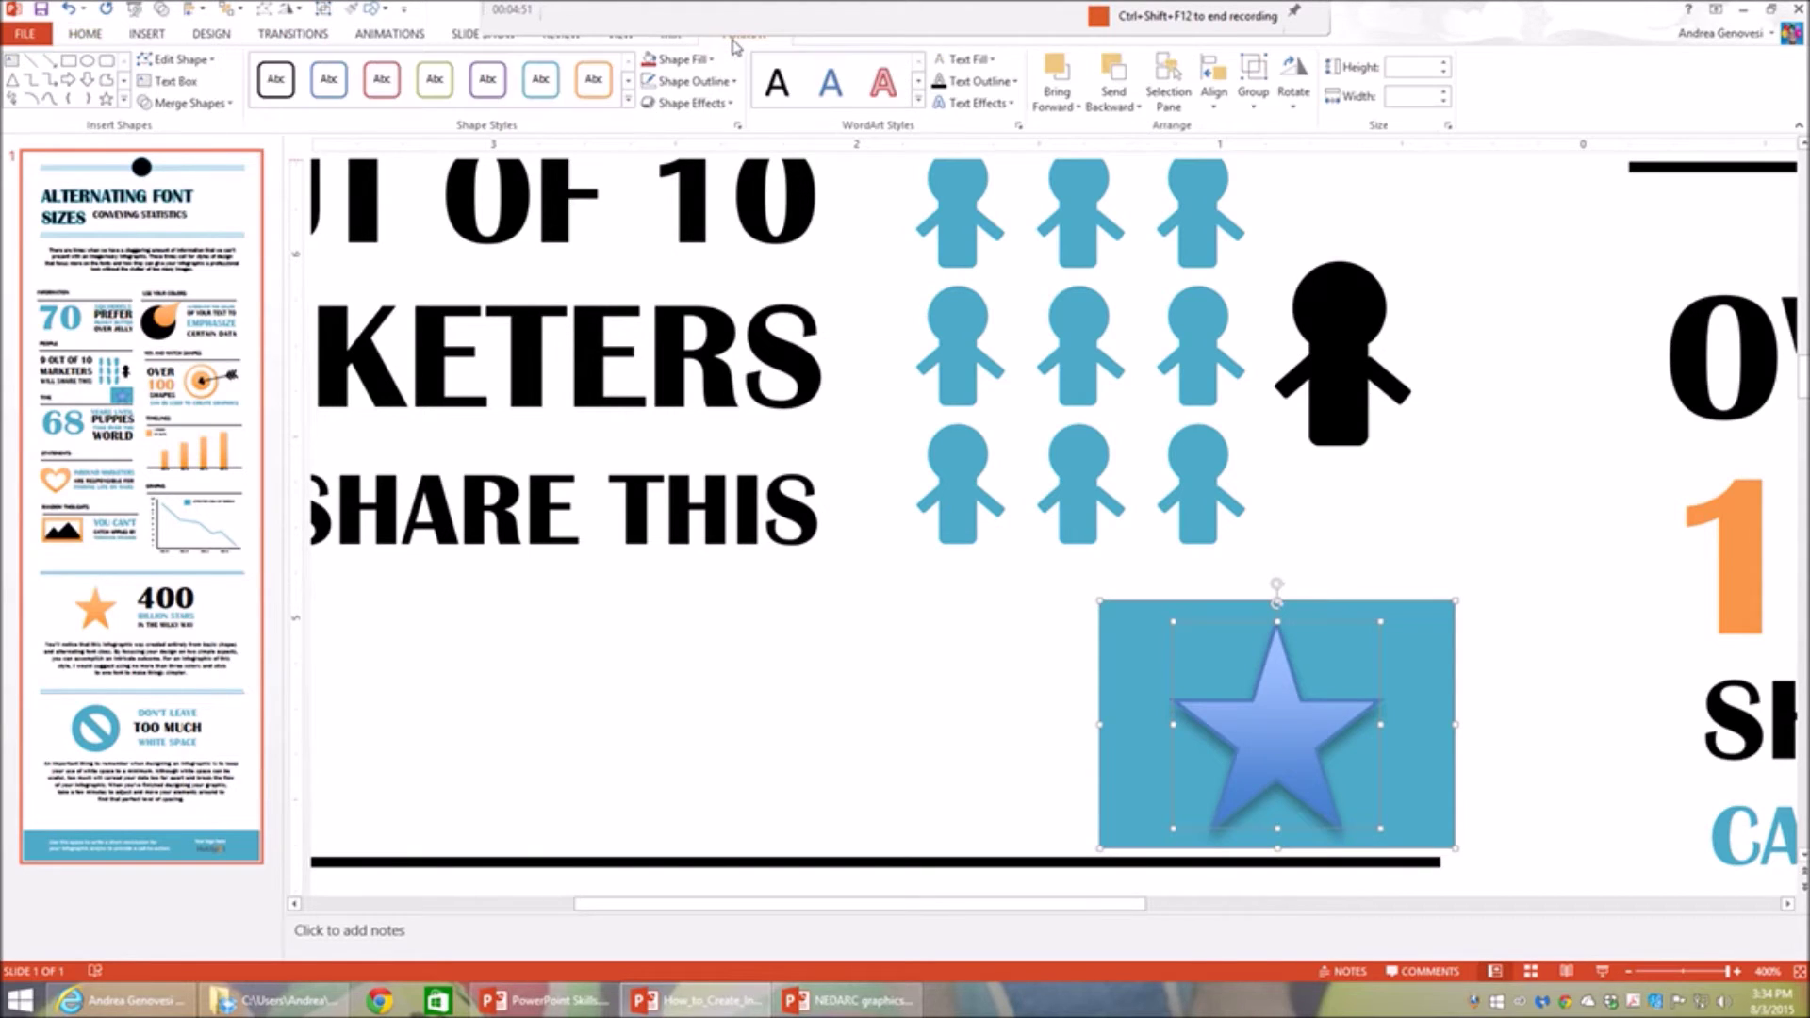
# Subtract the star from the rectangle with Merge Shapes and nudge the result up-left
pyautogui.click(232, 103)
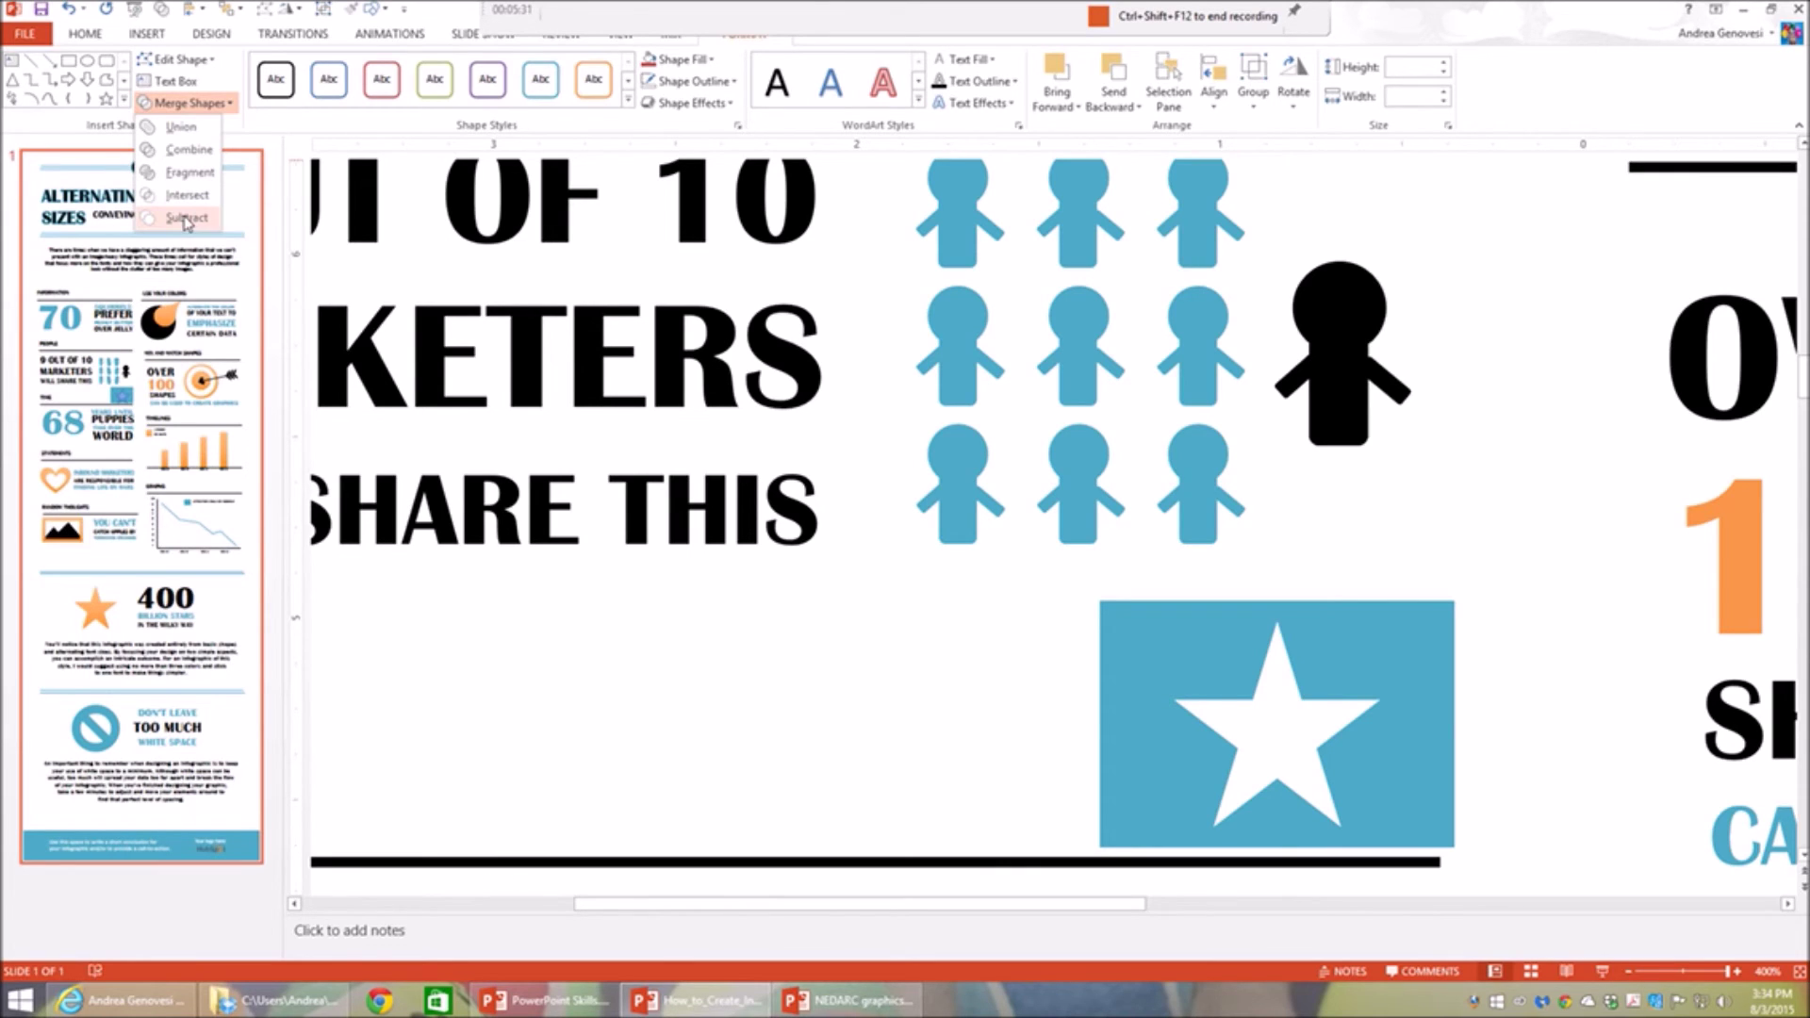
pyautogui.click(186, 217)
pyautogui.moveTo(1388, 647); pyautogui.dragTo(1339, 615)
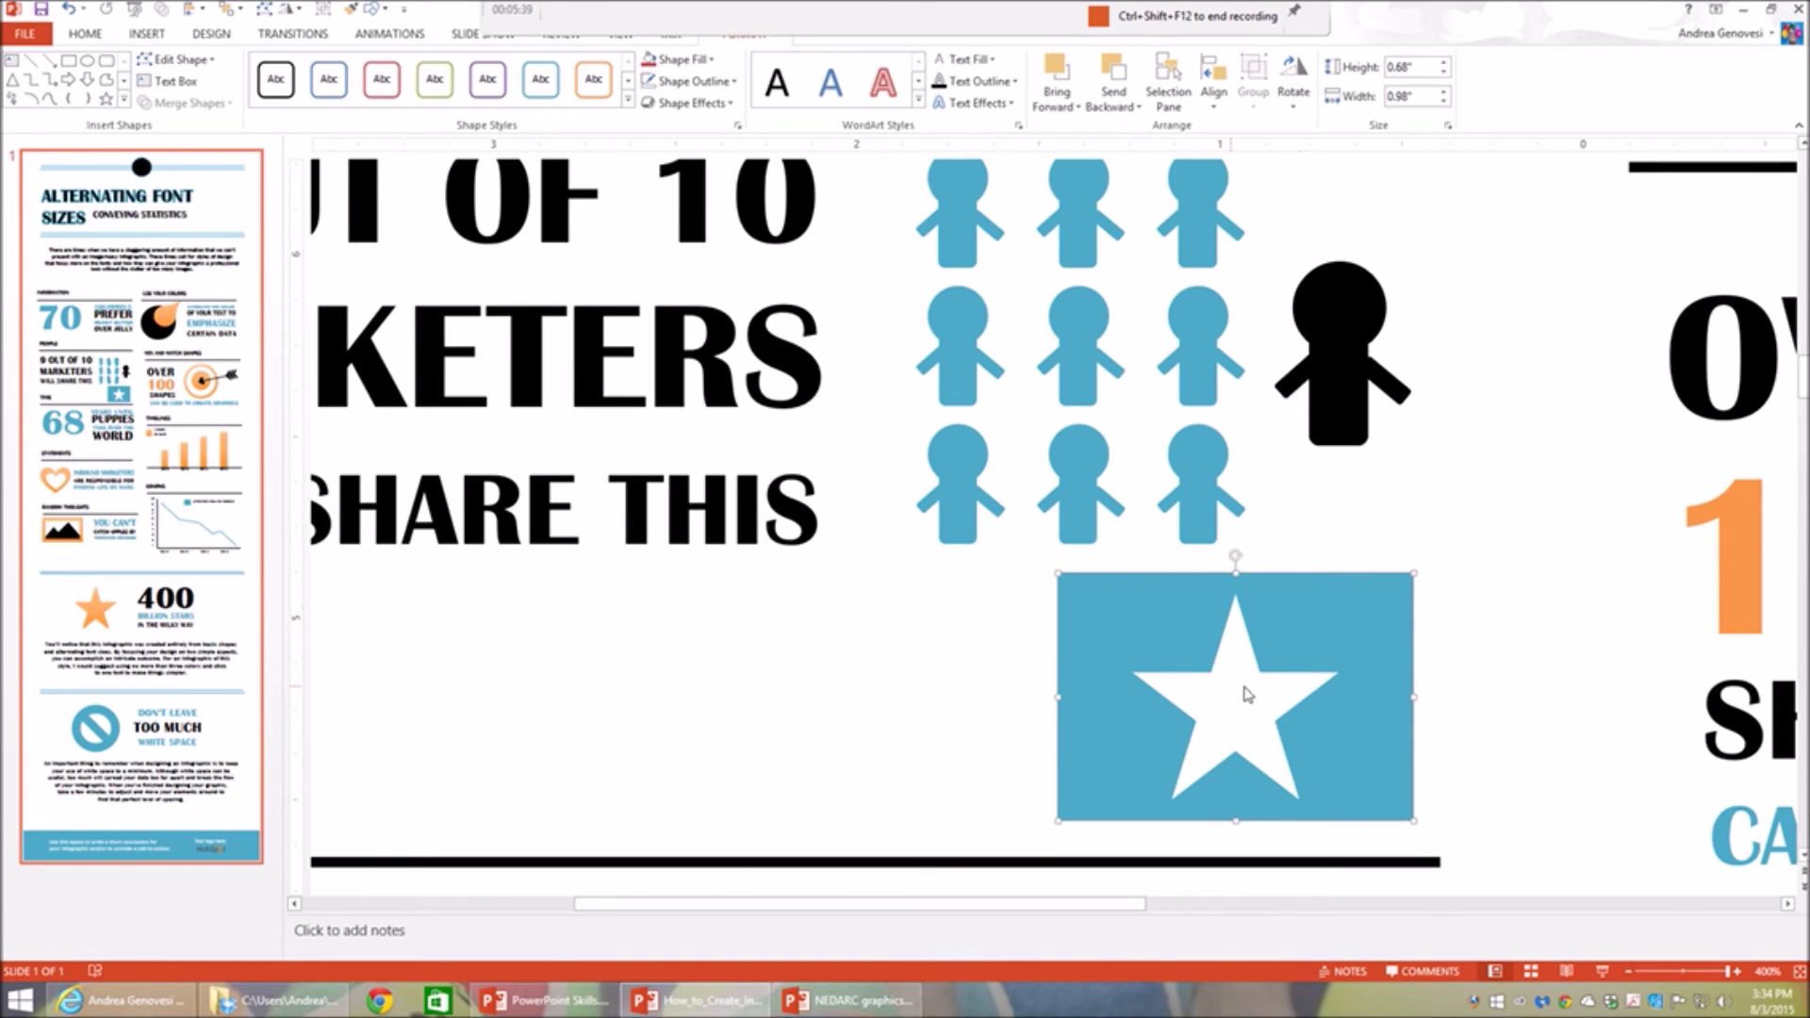